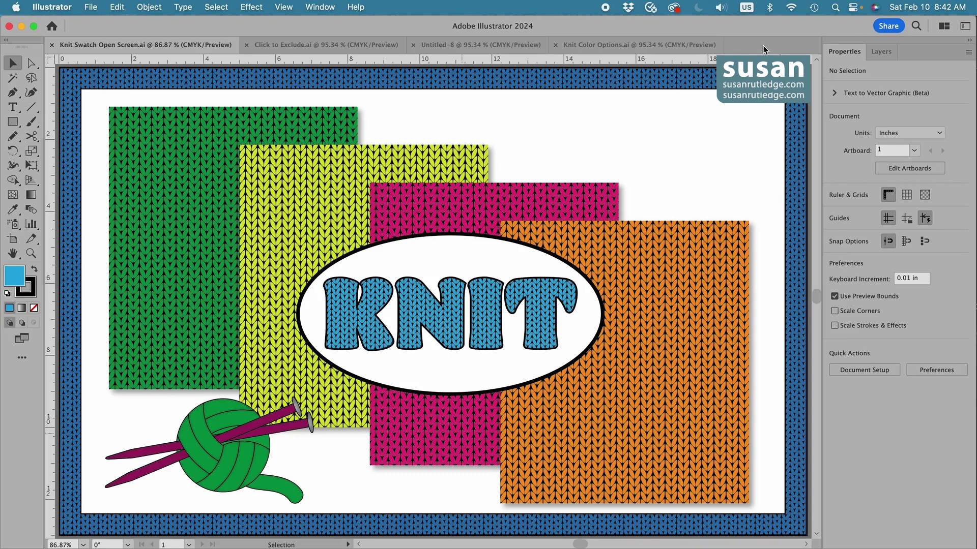
Bring the Click to Exclude.ai document to the front
{"action": "left_click", "coordinate": [368, 43]}
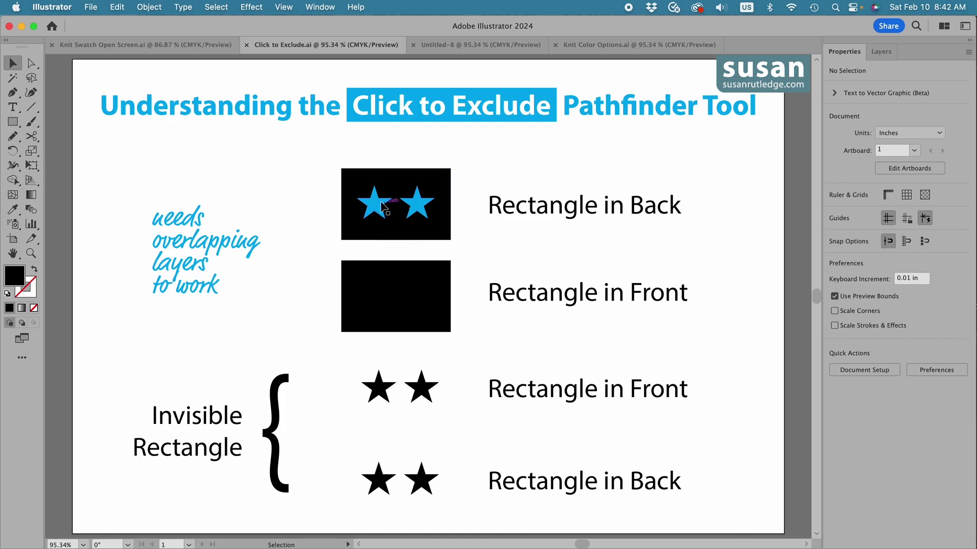
Select the top blue rectangle with its two stars and apply Pathfinder Exclude
{"action": "left_click_drag", "start_coordinate": [338, 164], "coordinate": [449, 239]}
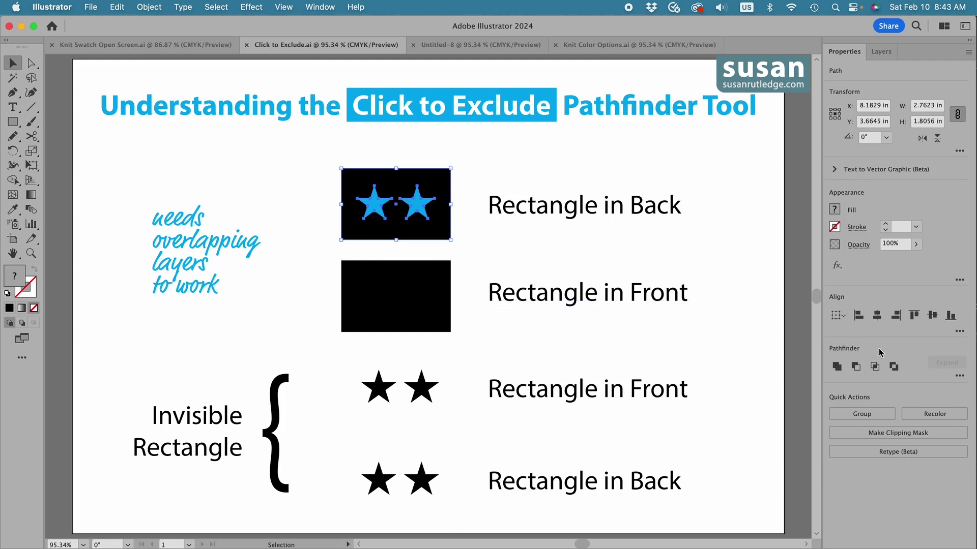
{"action": "left_click", "coordinate": [895, 372]}
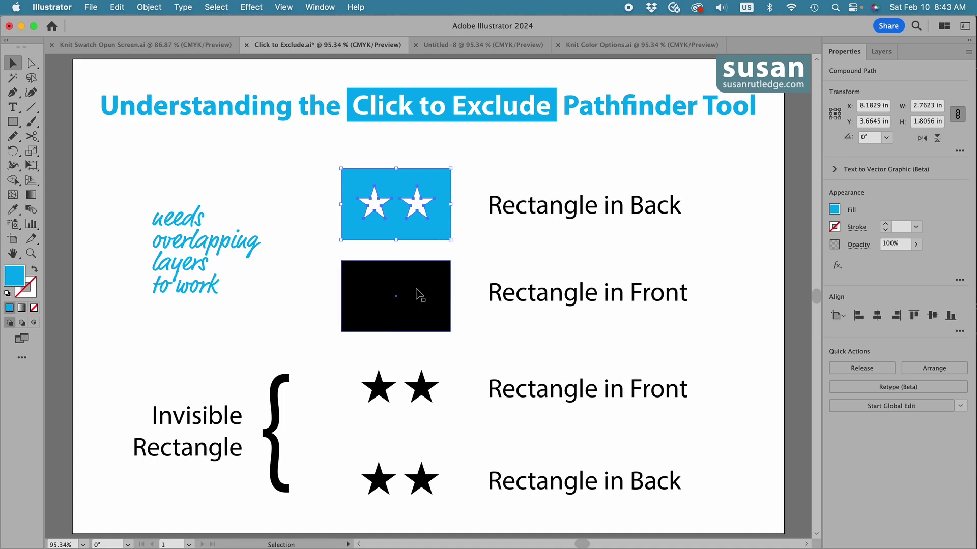
Exclude the two stars from the black Rectangle in Front, then deselect
{"action": "left_click_drag", "start_coordinate": [327, 255], "coordinate": [461, 342]}
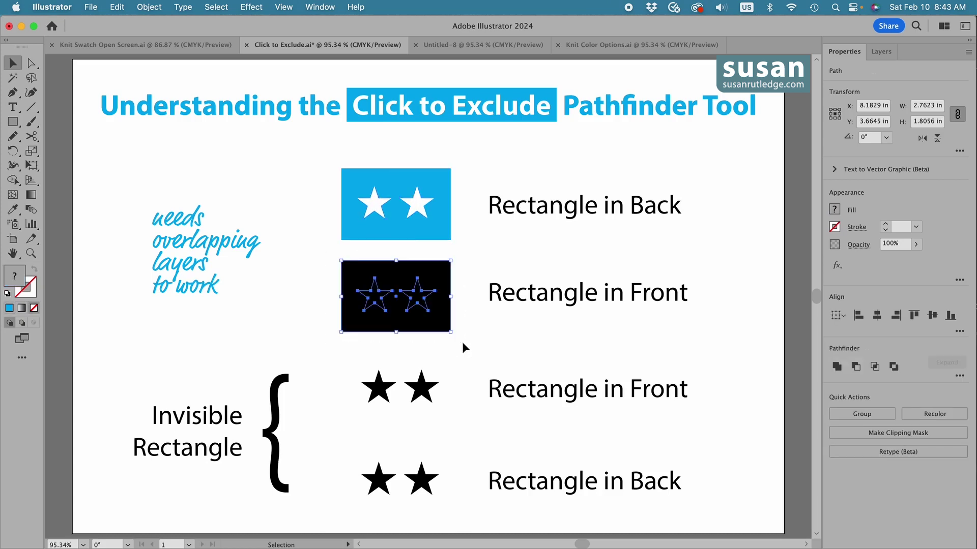
{"action": "left_click", "coordinate": [894, 367]}
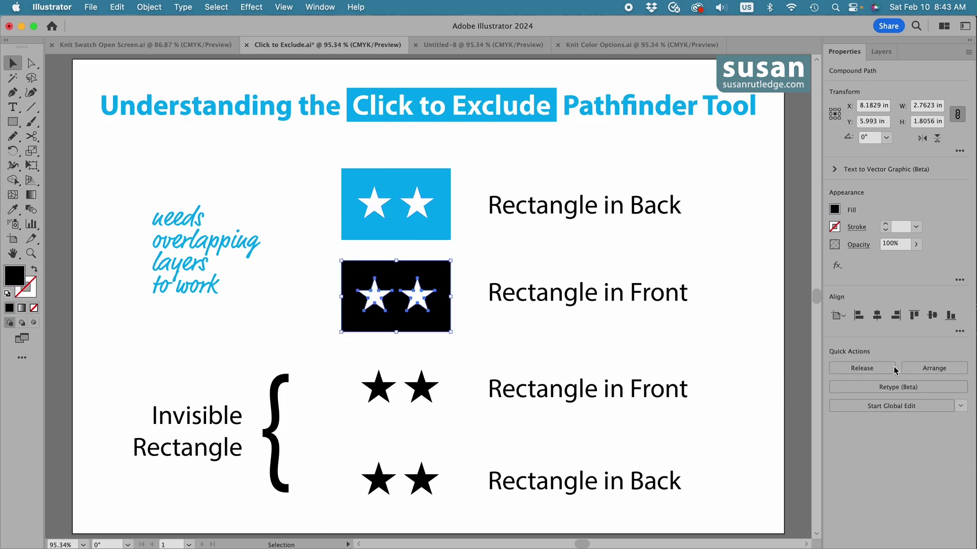
{"action": "left_click", "coordinate": [743, 303]}
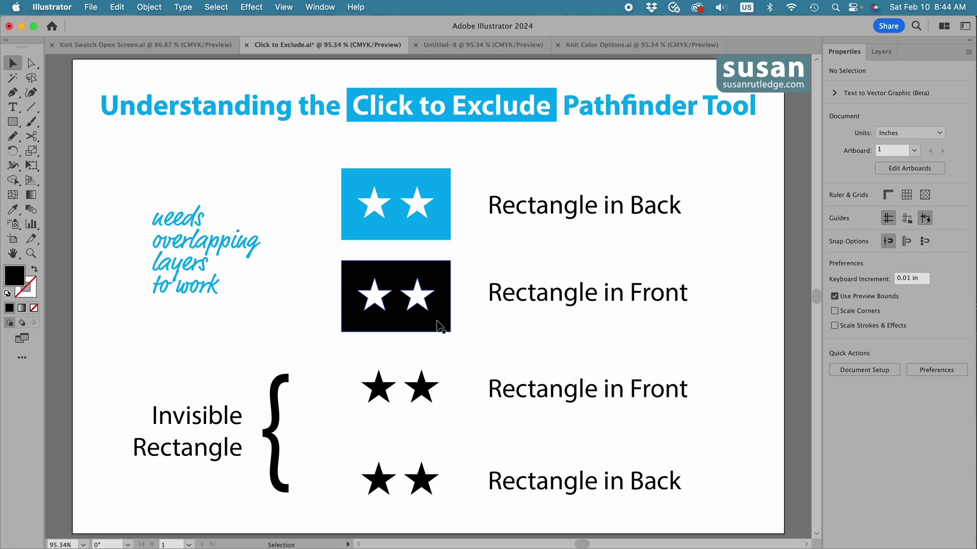
Select the third-row stars, check their stacking in Layers, and apply Pathfinder Exclude
{"action": "left_click_drag", "start_coordinate": [333, 349], "coordinate": [464, 420]}
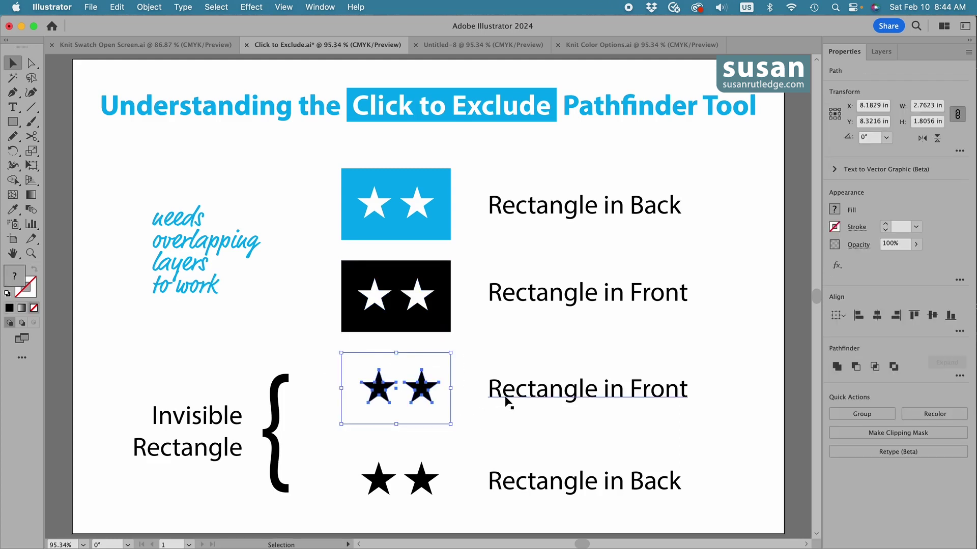
{"action": "left_click", "coordinate": [883, 52]}
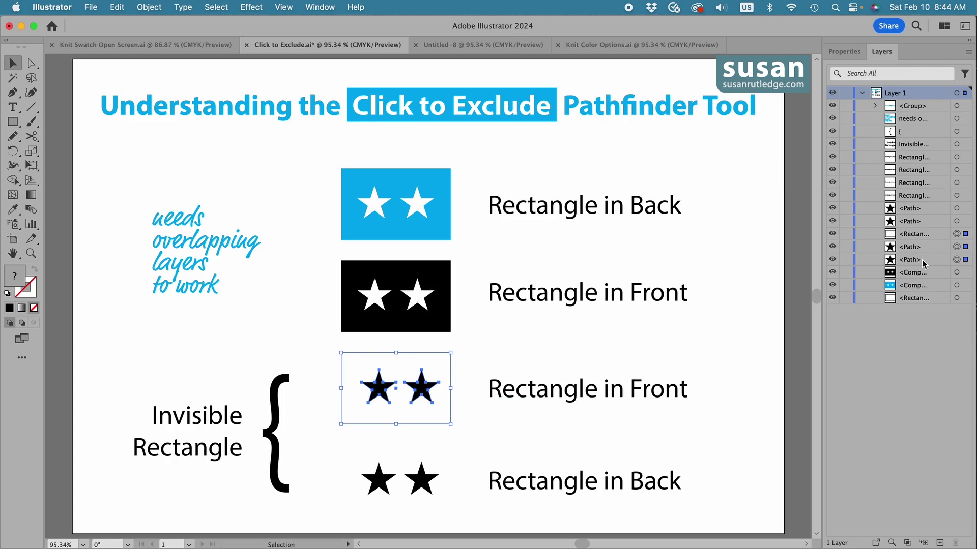
{"action": "left_click", "coordinate": [846, 51]}
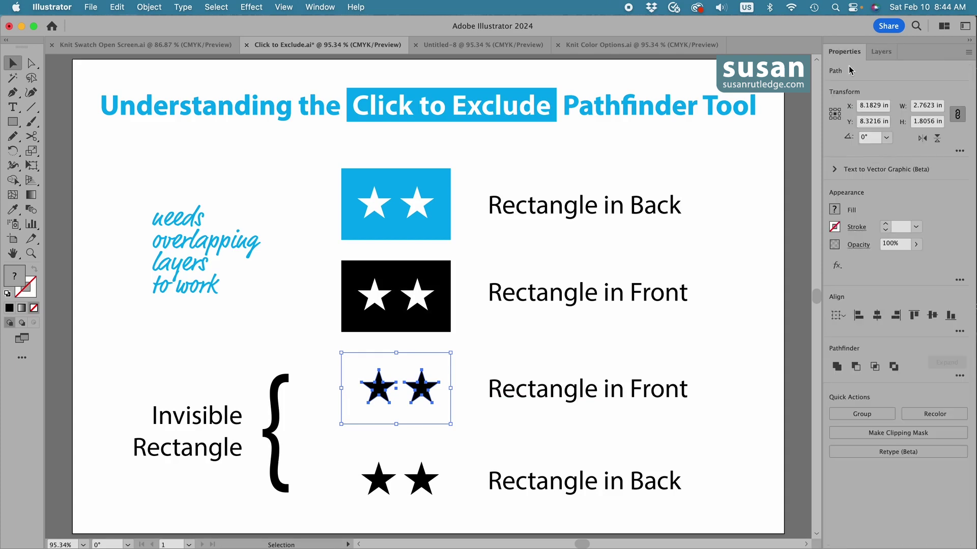
{"action": "left_click", "coordinate": [893, 367]}
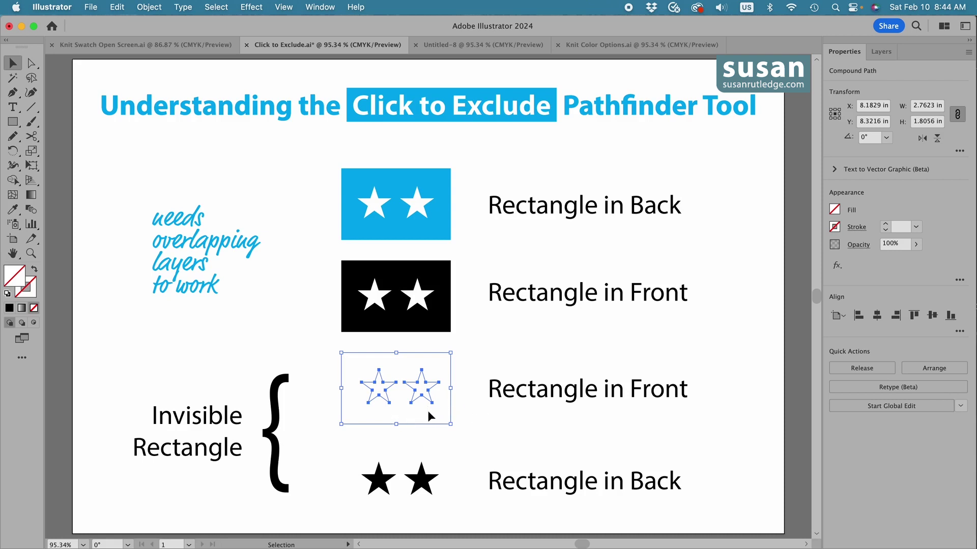
Exclude the bottom stars from the Rectangle in Back after checking Layers, then deselect
{"action": "left_click_drag", "start_coordinate": [324, 437], "coordinate": [456, 511]}
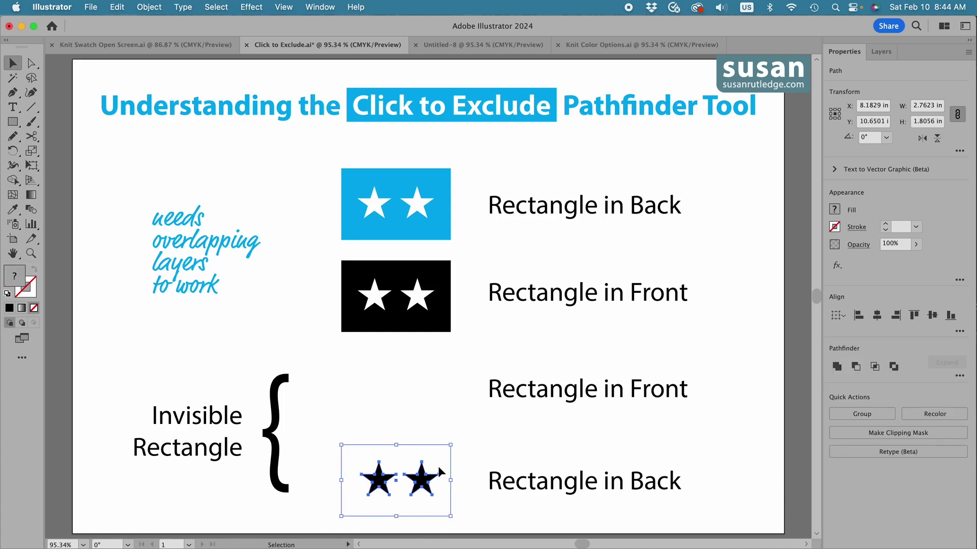
{"action": "left_click", "coordinate": [881, 53]}
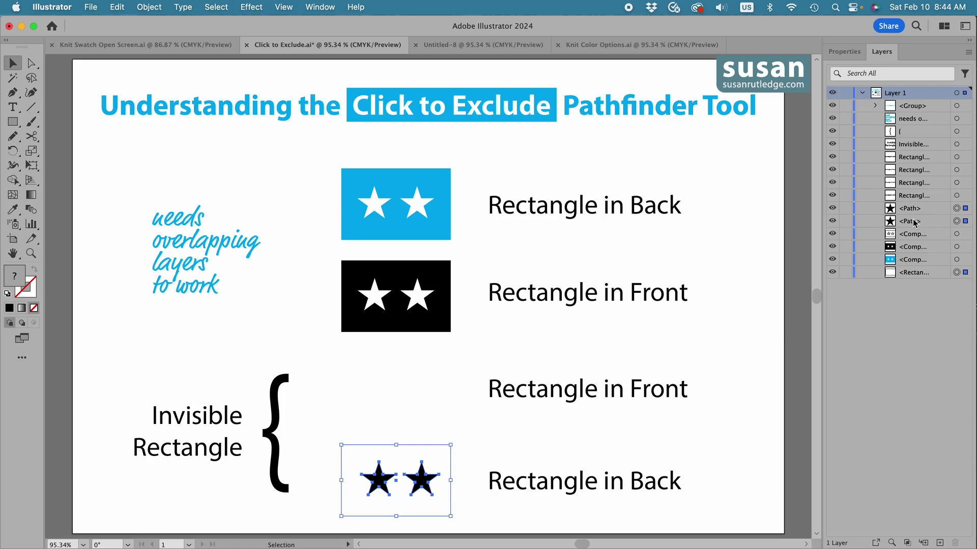
{"action": "left_click", "coordinate": [844, 52]}
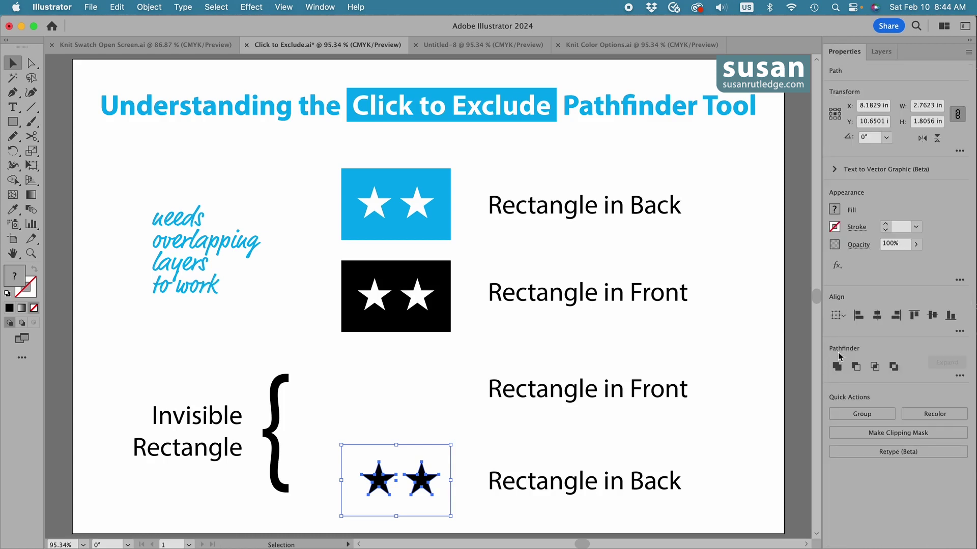
{"action": "left_click", "coordinate": [893, 368]}
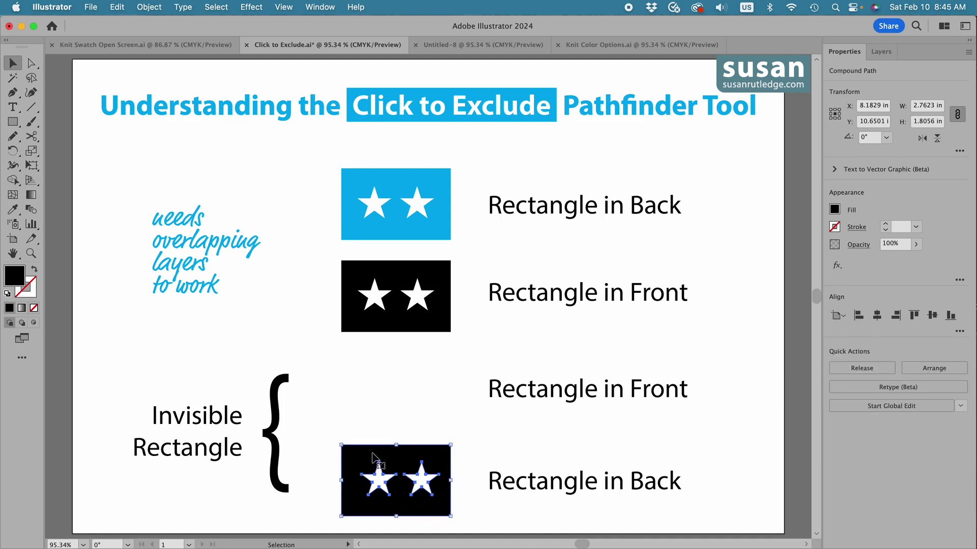
{"action": "left_click", "coordinate": [483, 507]}
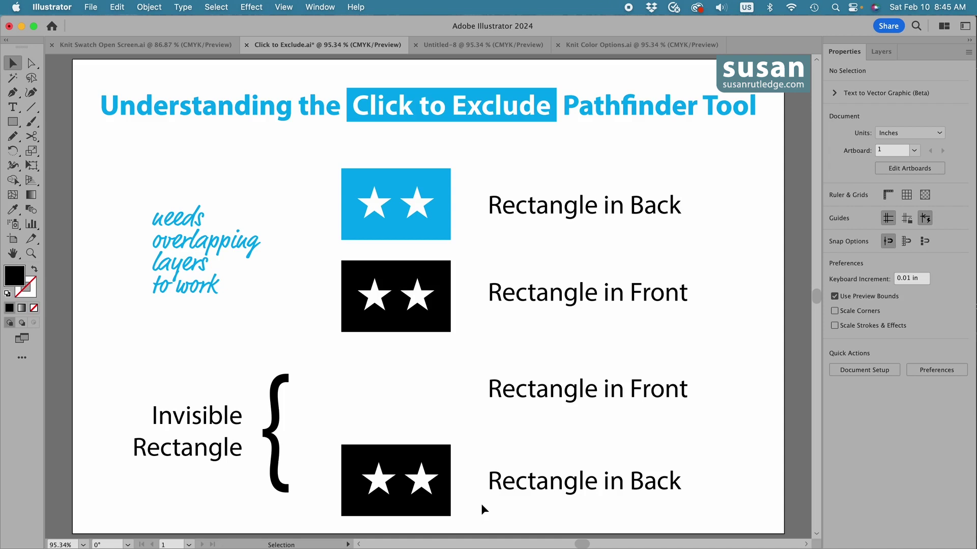
Go to the Untitled-8 document and pick the Ellipse Tool from the shape flyout
{"action": "left_click", "coordinate": [497, 45]}
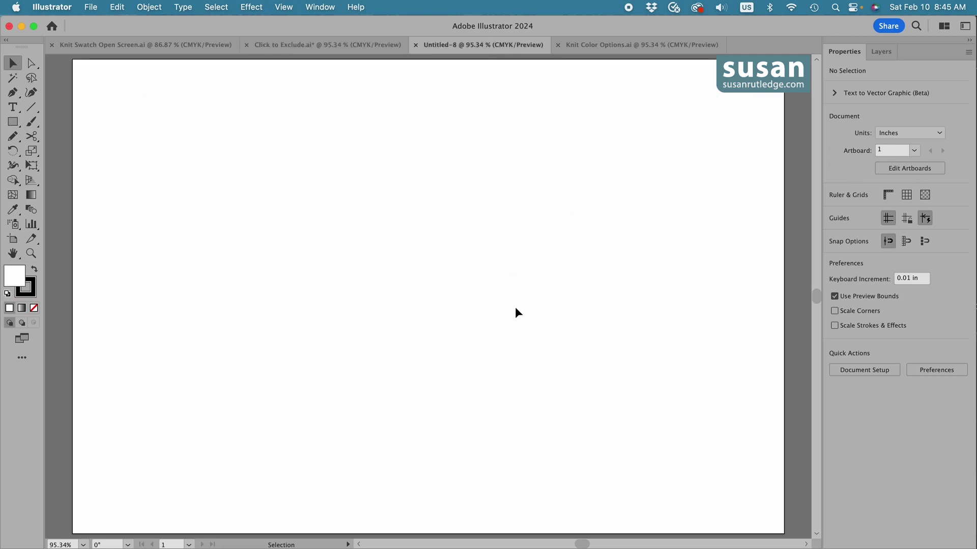
{"action": "left_click", "coordinate": [13, 122]}
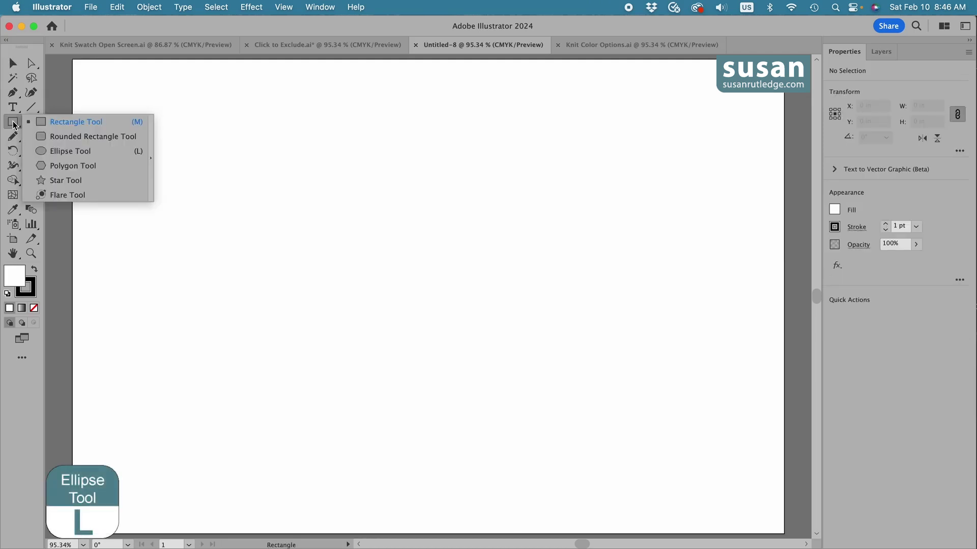
{"action": "left_click_drag", "start_coordinate": [76, 125], "coordinate": [100, 155]}
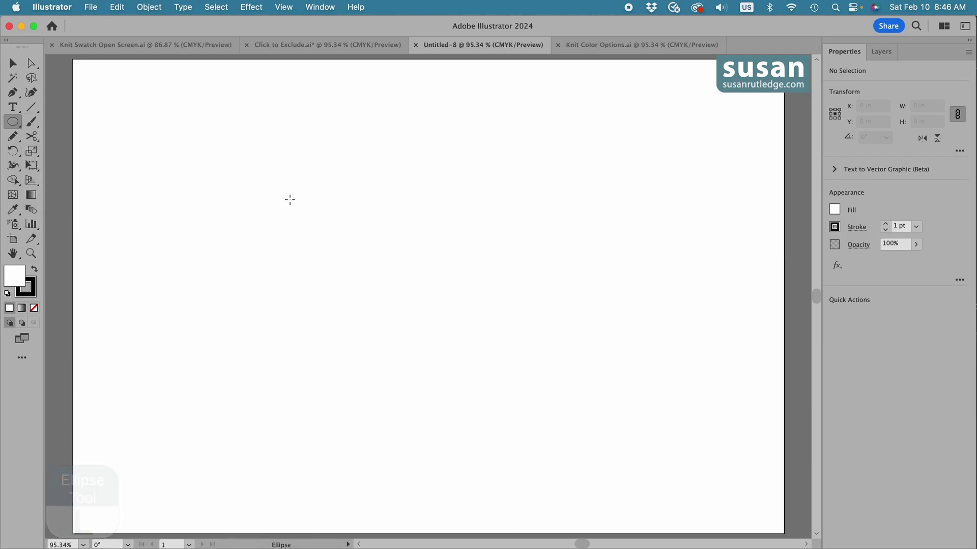
Create an ellipse 0.35 in wide and 1 in tall at the canvas centre
{"action": "left_click", "coordinate": [415, 256]}
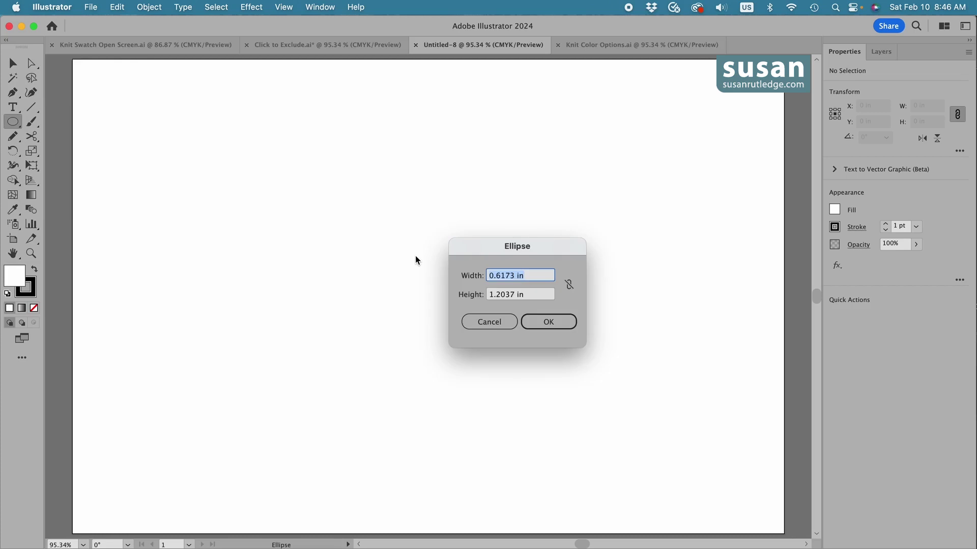
{"action": "type", "text": ".35"}
{"action": "key", "text": "Tab"}
{"action": "type", "text": "1"}
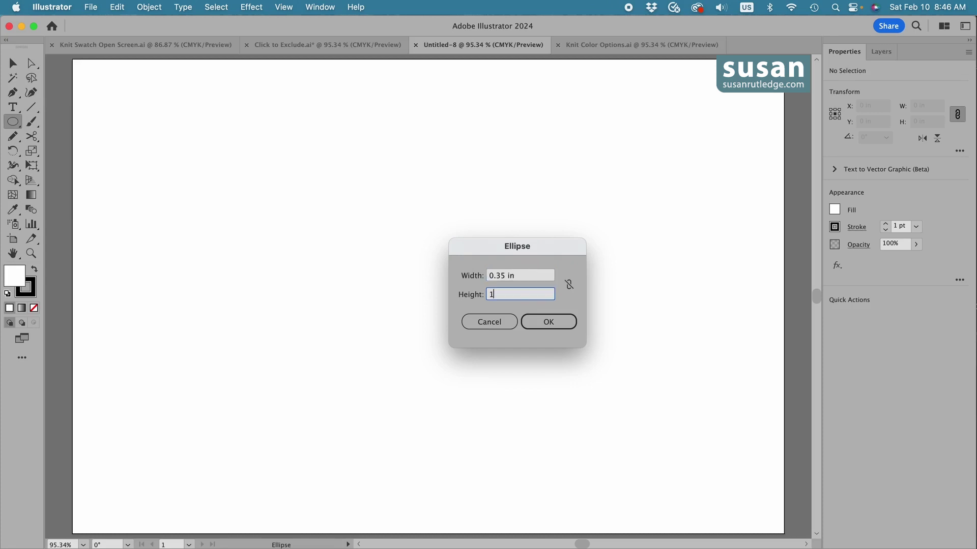
{"action": "left_click", "coordinate": [554, 324]}
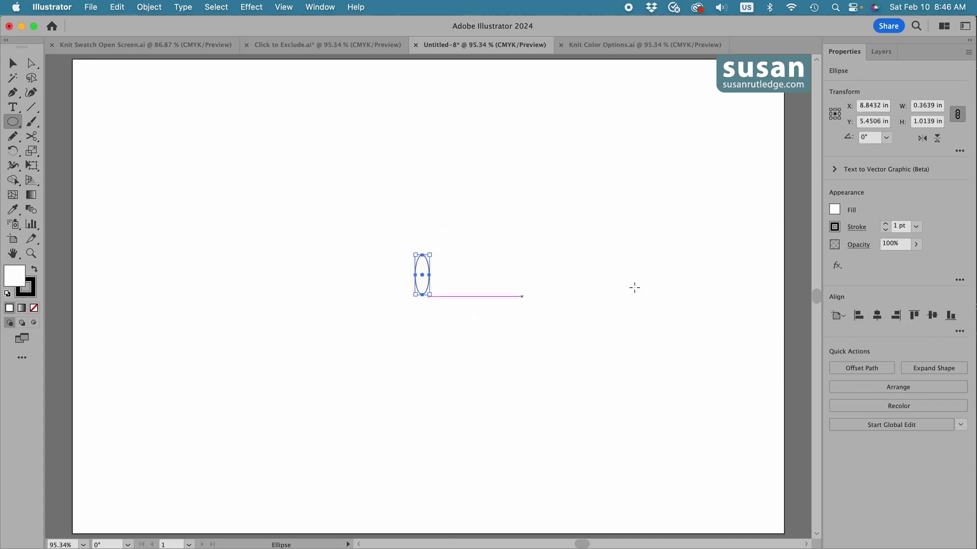
Give the ellipse a solid black fill from the Properties Fill swatch
{"action": "left_click", "coordinate": [835, 210]}
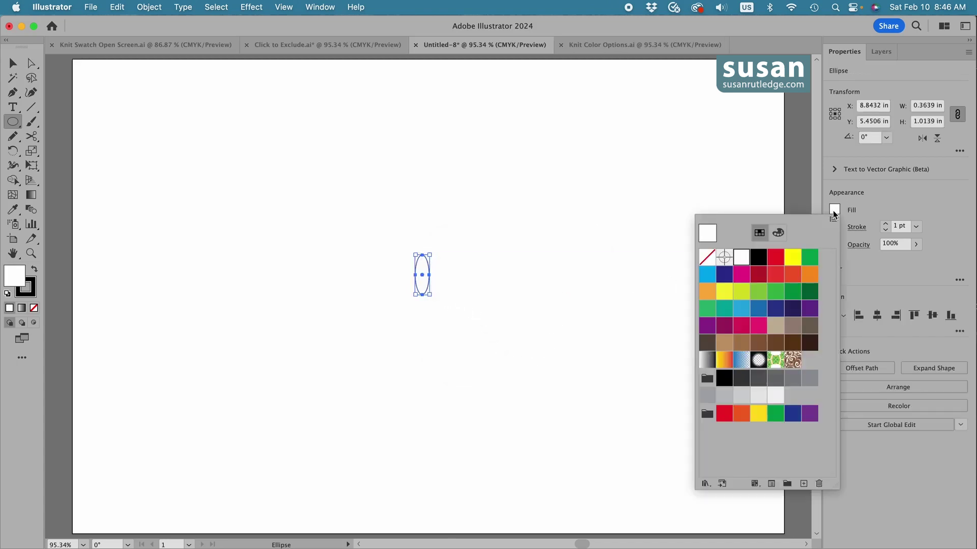
{"action": "left_click", "coordinate": [757, 258]}
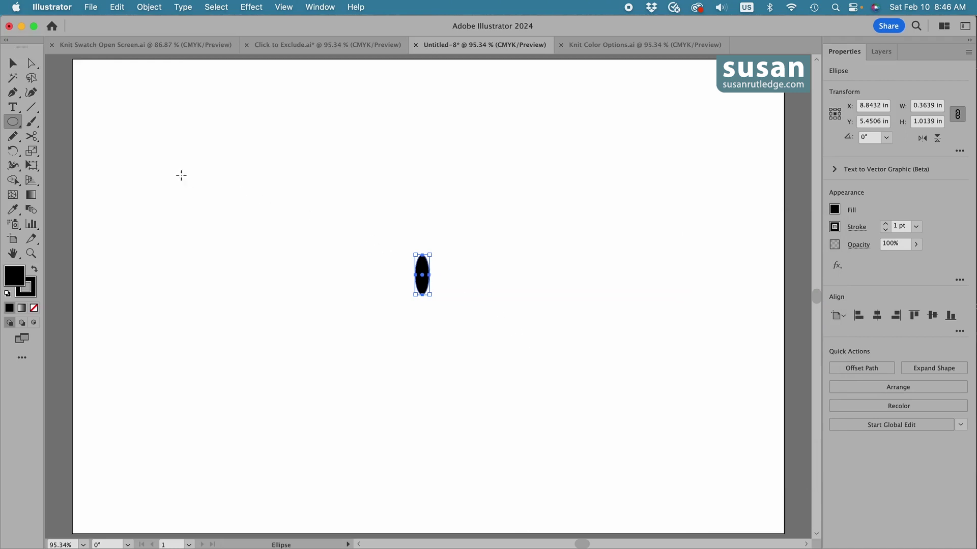
{"action": "left_click", "coordinate": [14, 96]}
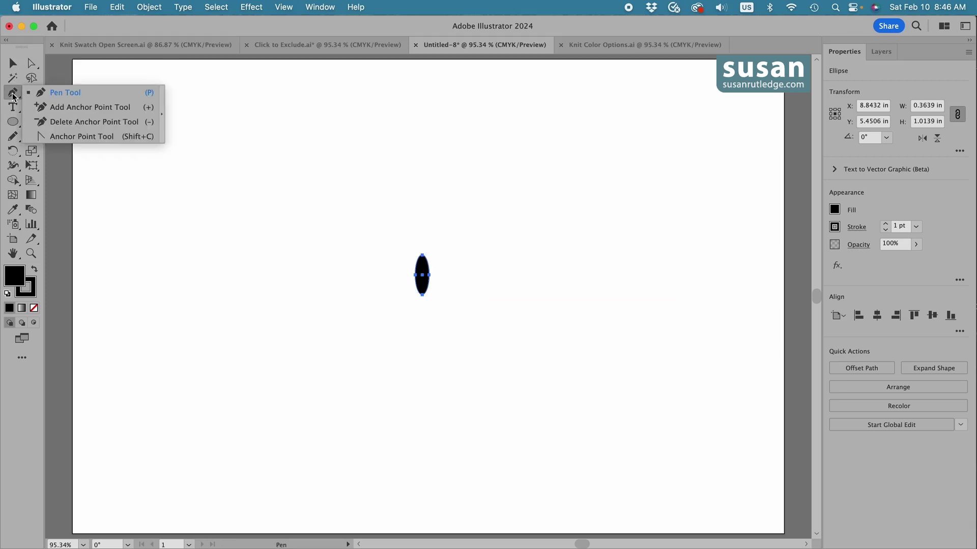
Convert the ellipse's top and bottom anchors to sharp points, then reselect the leaf
{"action": "left_click_drag", "start_coordinate": [14, 97], "coordinate": [111, 144]}
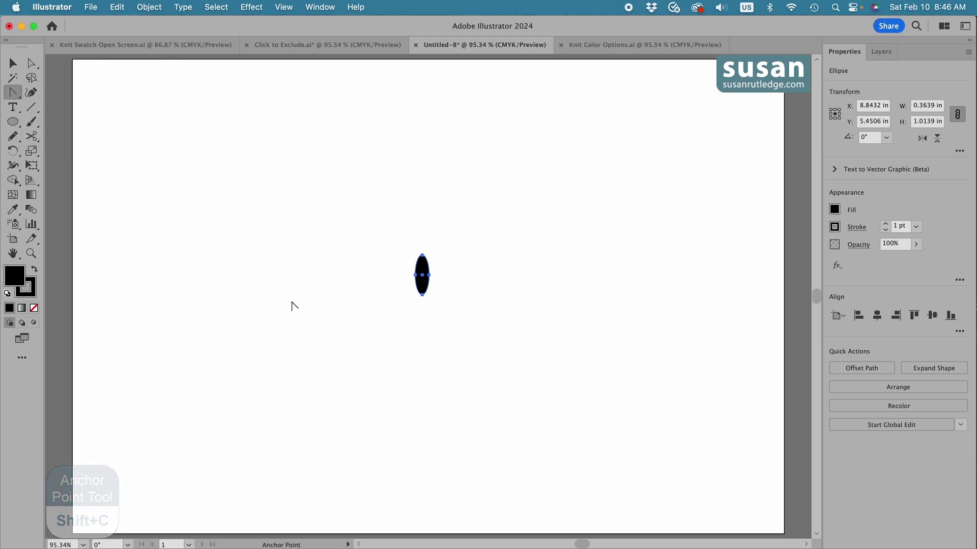
{"action": "left_click", "coordinate": [423, 255]}
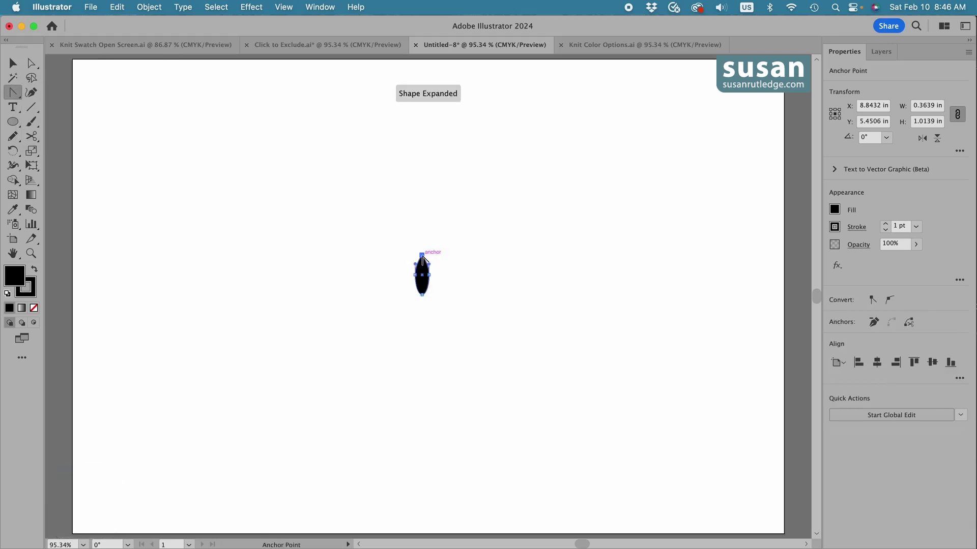
{"action": "left_click", "coordinate": [422, 294]}
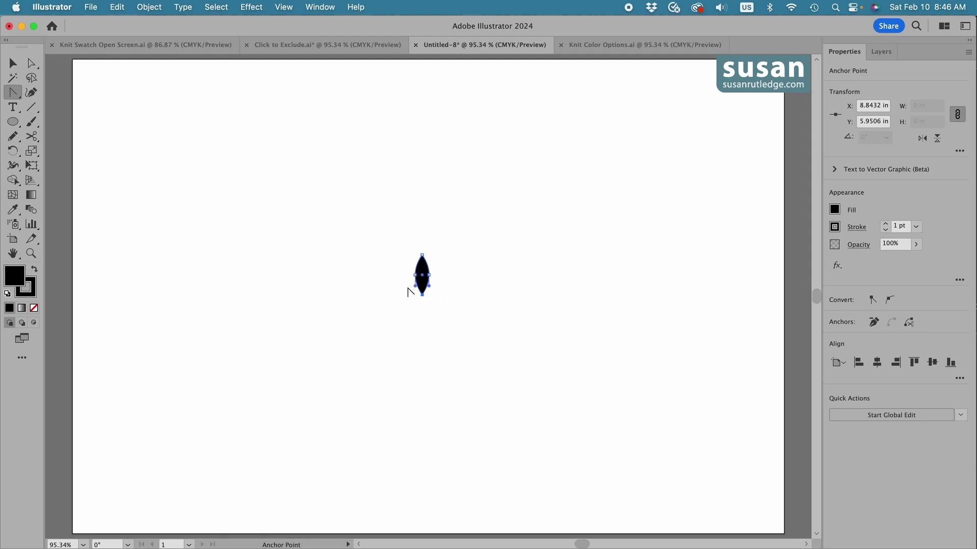
{"action": "left_click", "coordinate": [12, 63]}
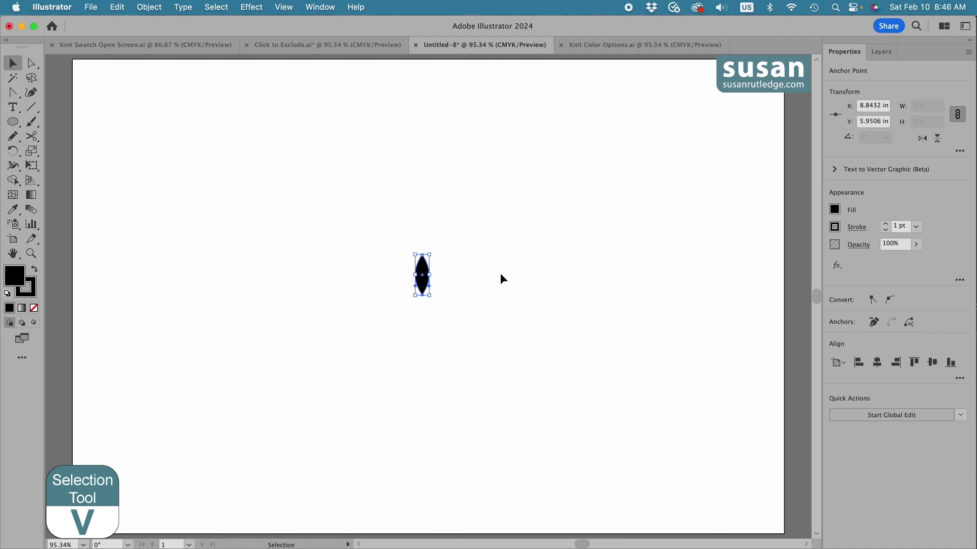
{"action": "left_click", "coordinate": [468, 283]}
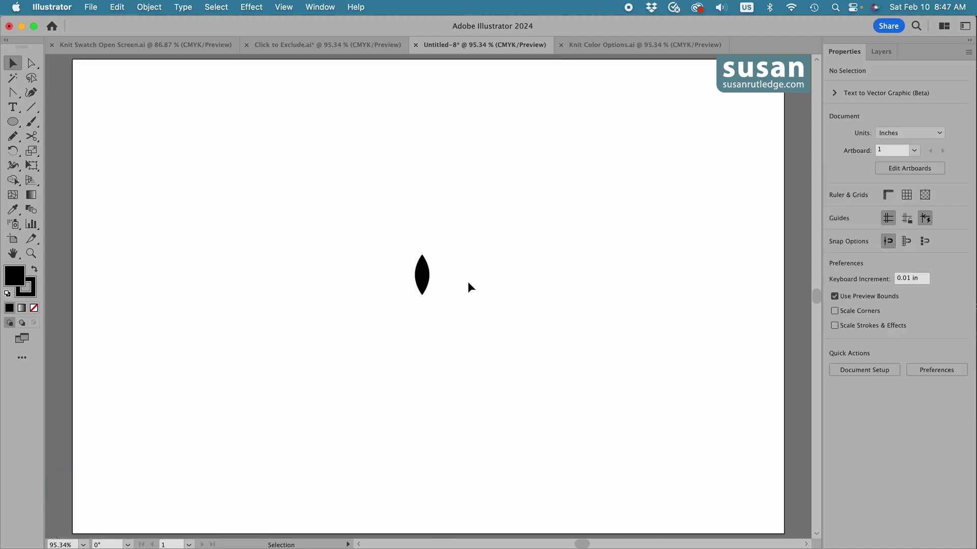
{"action": "left_click", "coordinate": [424, 283]}
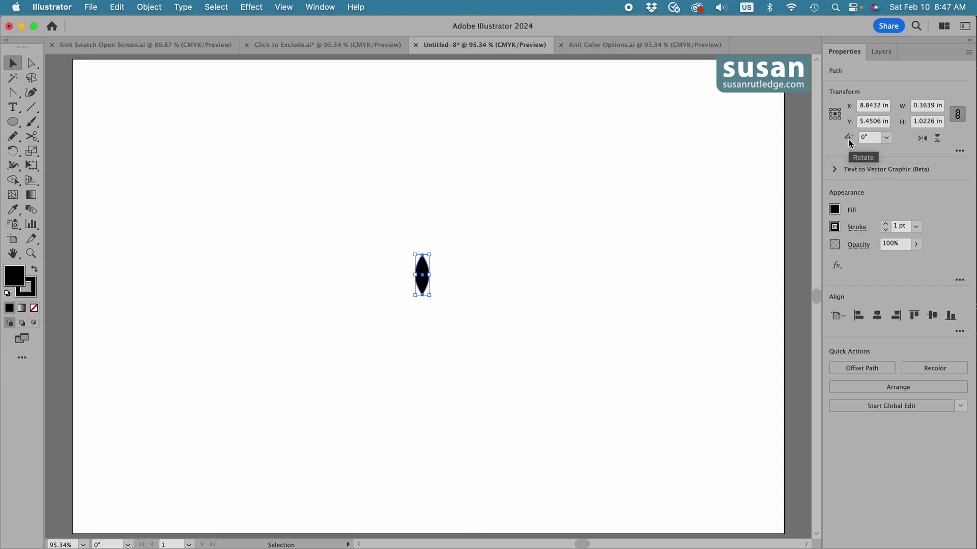
Set the leaf's rotation to 24° in the Transform section
{"action": "left_click", "coordinate": [867, 137]}
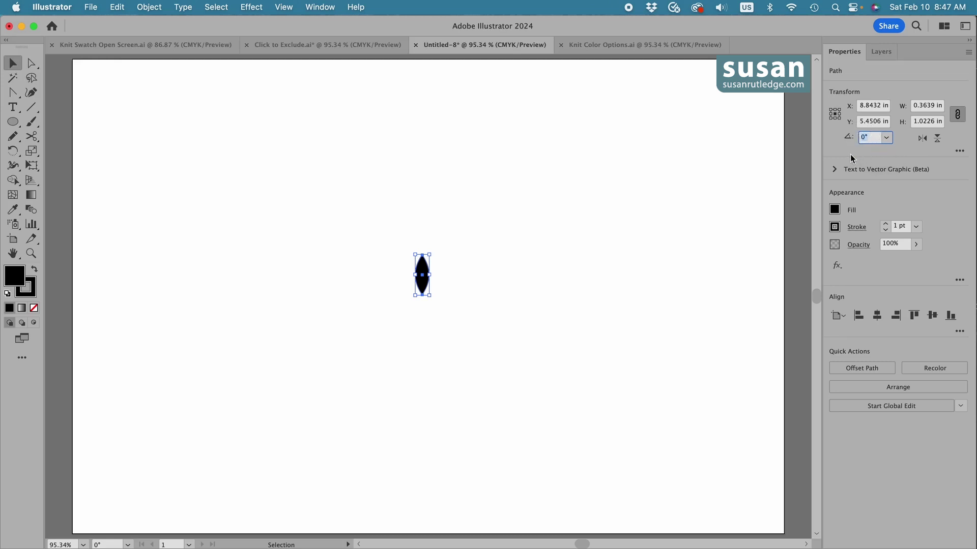
{"action": "type", "text": "24"}
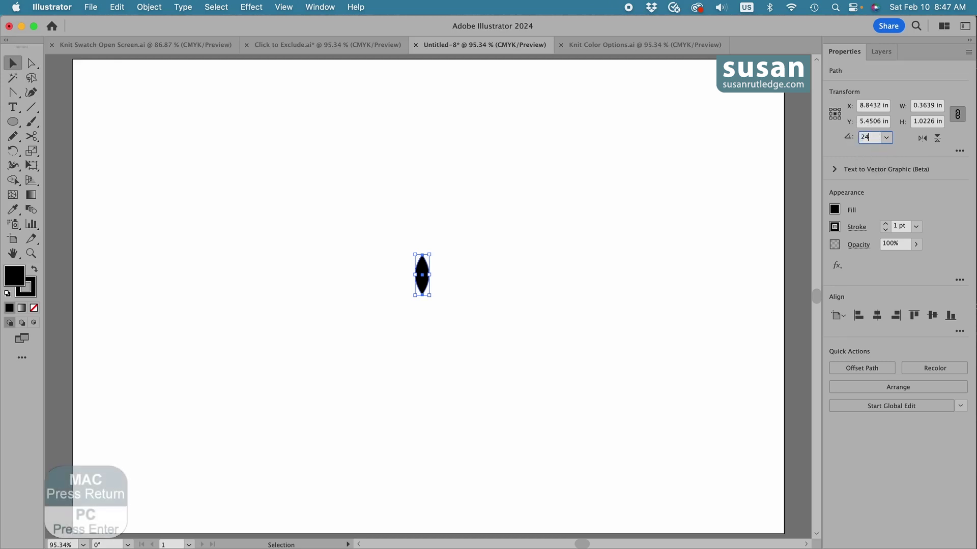
{"action": "key", "text": "Return"}
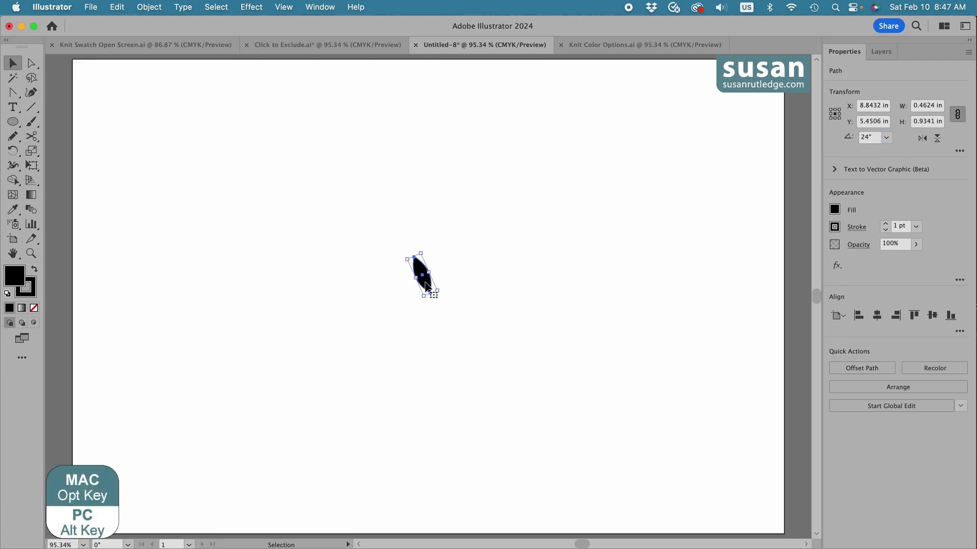
Duplicate the leaf to the right, flip the copy horizontally, and nudge it left
{"action": "left_click_drag", "start_coordinate": [426, 286], "coordinate": [451, 288]}
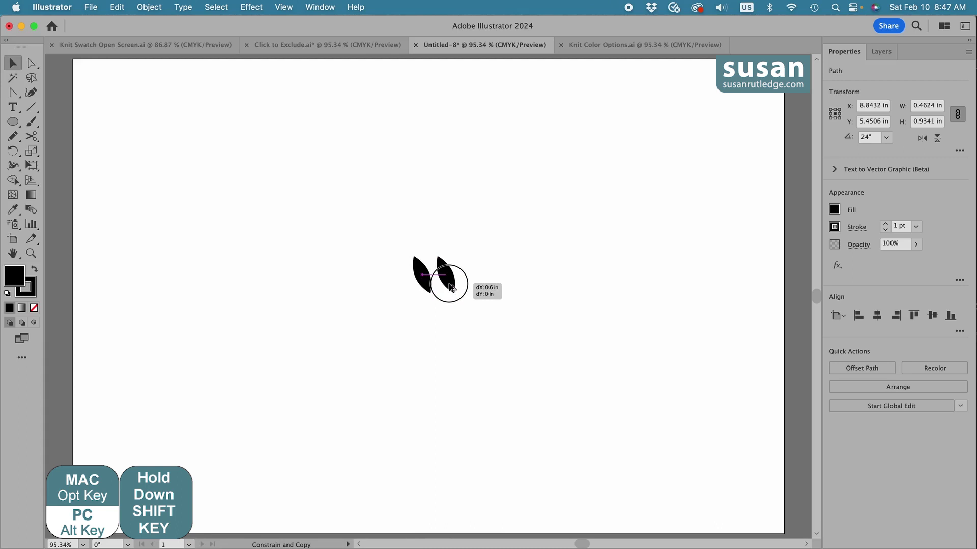
{"action": "left_click_drag", "start_coordinate": [451, 288], "coordinate": [451, 288]}
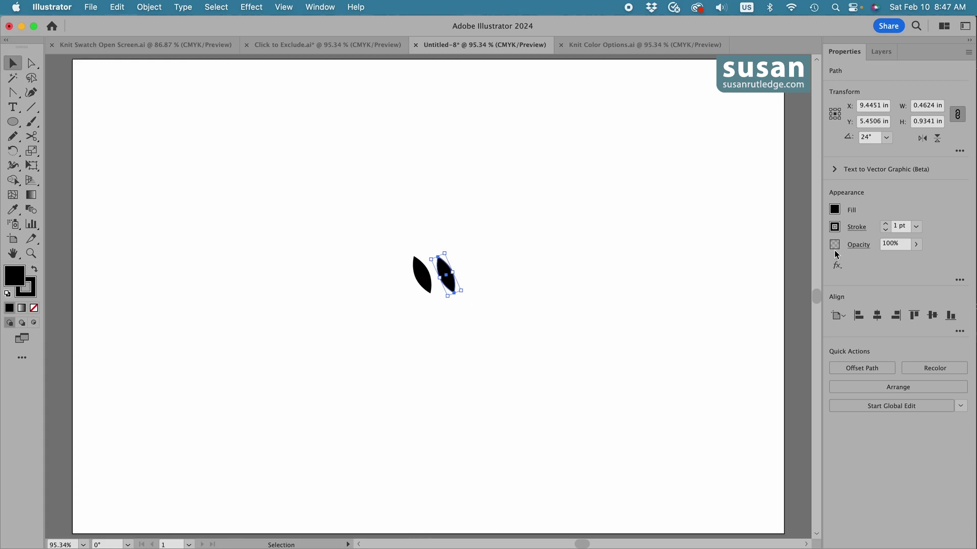
{"action": "left_click", "coordinate": [923, 140]}
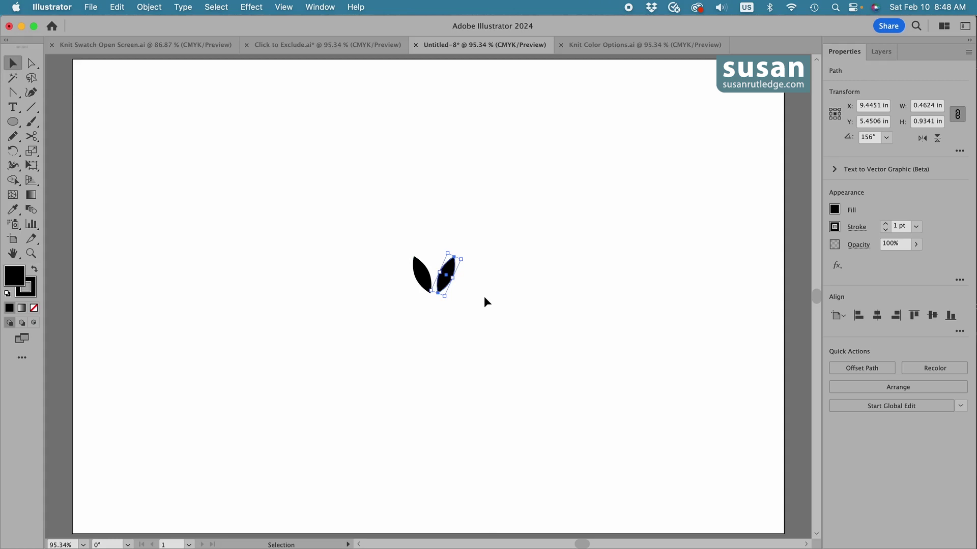
{"action": "key", "text": "Left"}
{"action": "key", "text": "Left"}
{"action": "key", "text": "Left"}
{"action": "key", "text": "Left"}
{"action": "key", "text": "Left"}
{"action": "key", "text": "Left"}
{"action": "key", "text": "Left"}
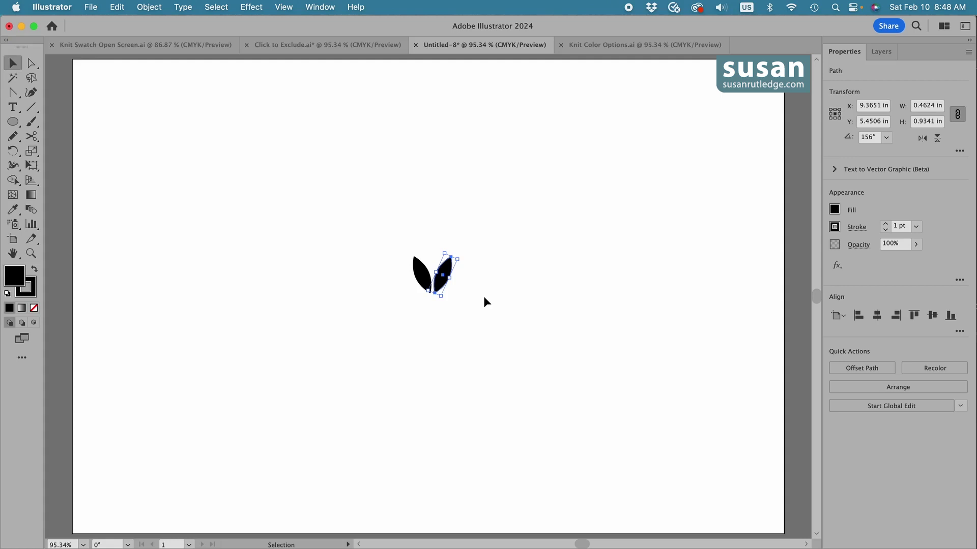
{"action": "left_click", "coordinate": [51, 7]}
{"action": "mouse_move", "coordinate": [68, 48]}
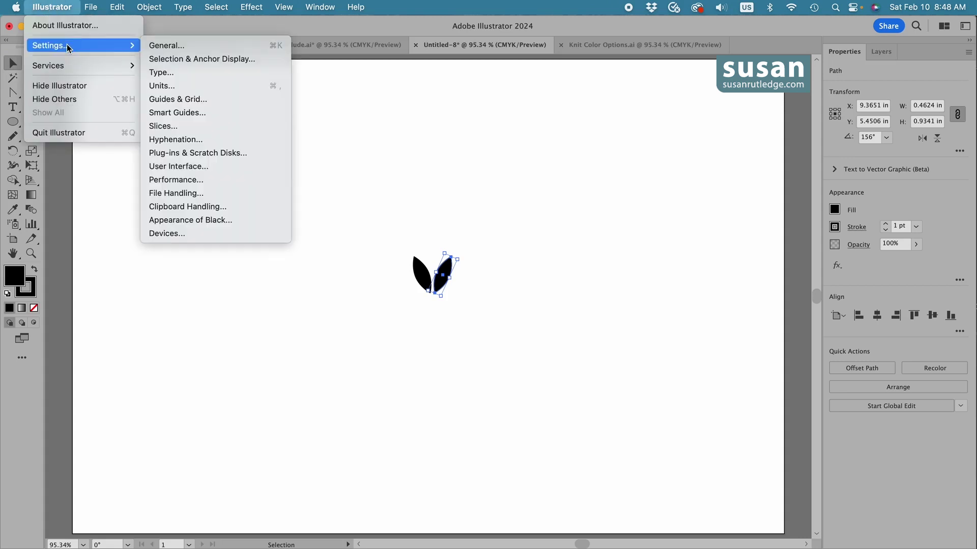
{"action": "left_click", "coordinate": [170, 45]}
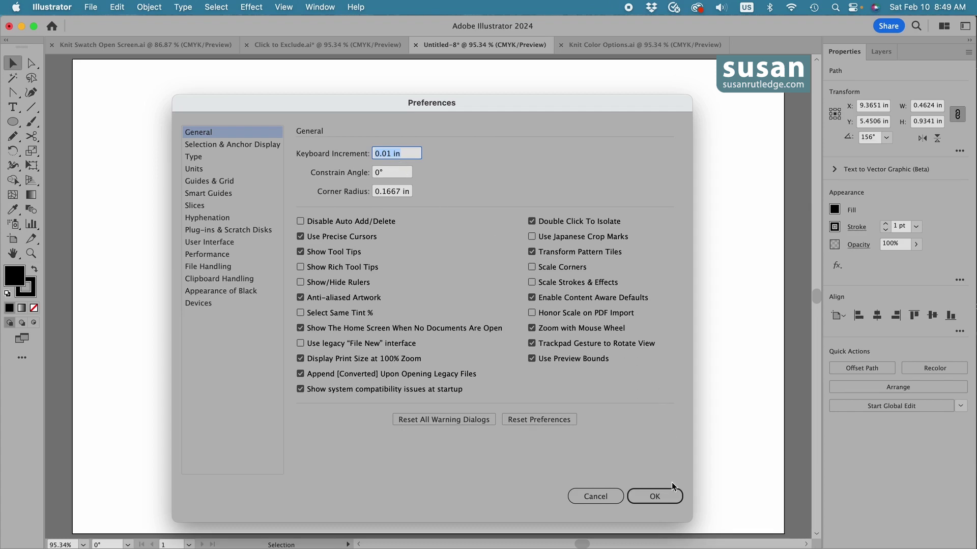
{"action": "left_click", "coordinate": [655, 496]}
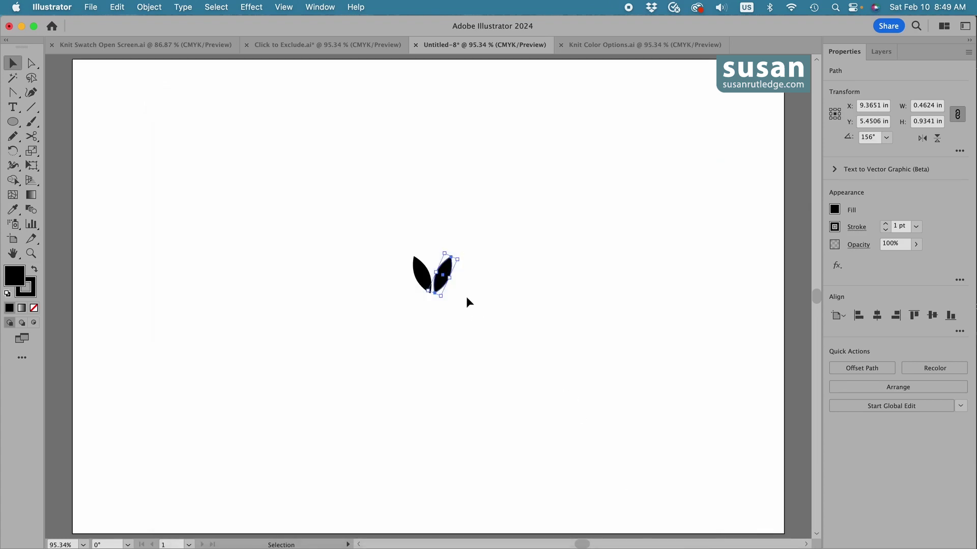
Nudge the right leaf 0.01 in left to tighten the V, then select both leaves
{"action": "key", "text": "Left"}
{"action": "key", "text": "Left"}
{"action": "key", "text": "Left"}
{"action": "key", "text": "Left"}
{"action": "left_click", "coordinate": [446, 304]}
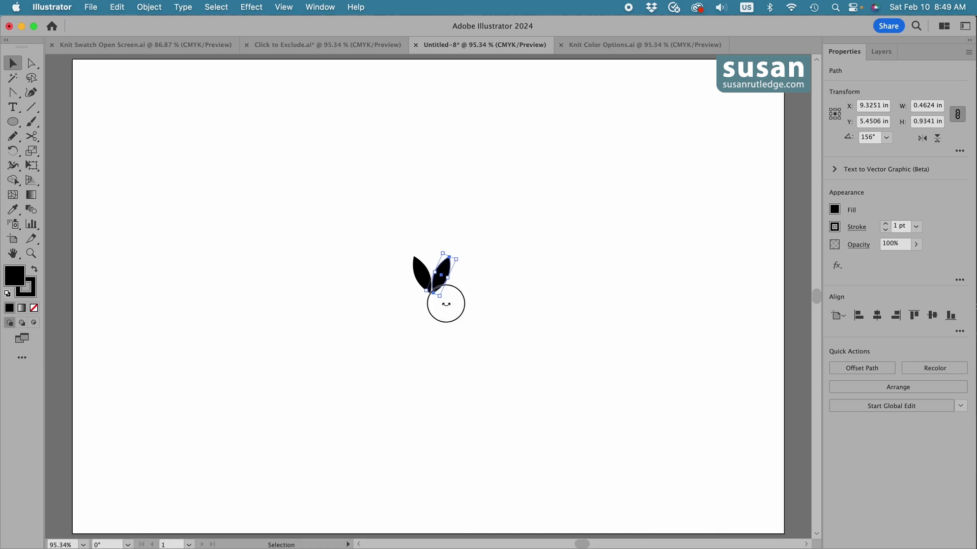
{"action": "left_click", "coordinate": [471, 294]}
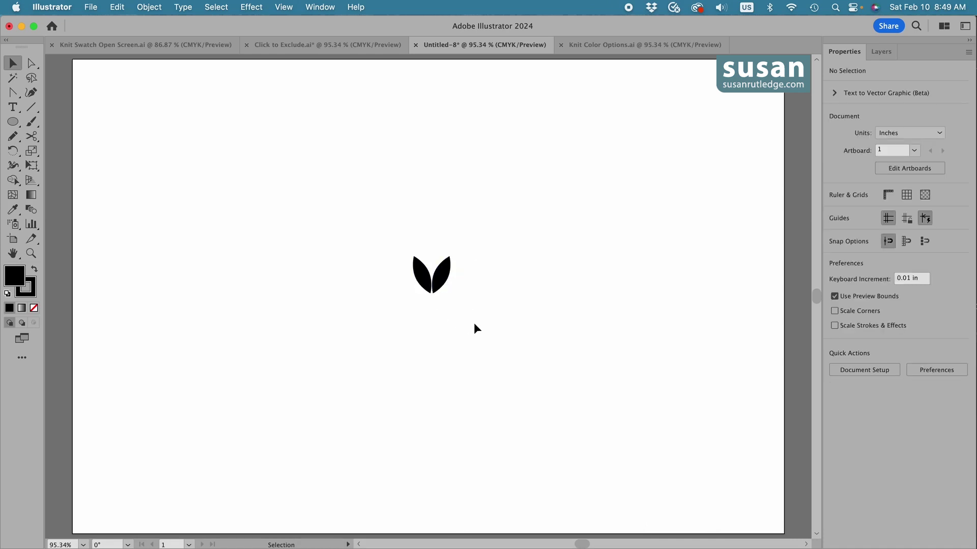
{"action": "left_click_drag", "start_coordinate": [405, 245], "coordinate": [463, 304]}
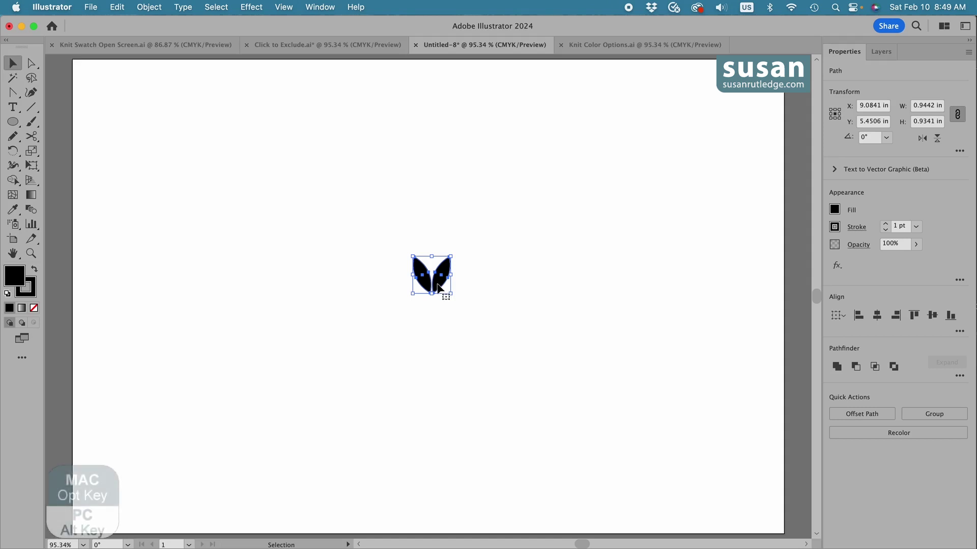
Copy the selected leaf pair straight down so the duplicate sits directly beneath the original
{"action": "left_click_drag", "start_coordinate": [438, 283], "coordinate": [440, 312]}
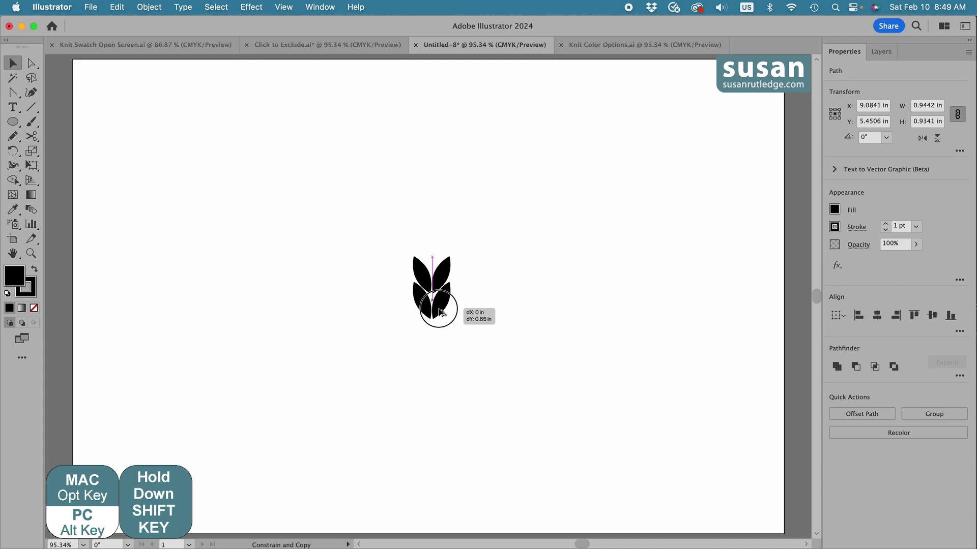
{"action": "left_click_drag", "start_coordinate": [440, 311], "coordinate": [440, 312]}
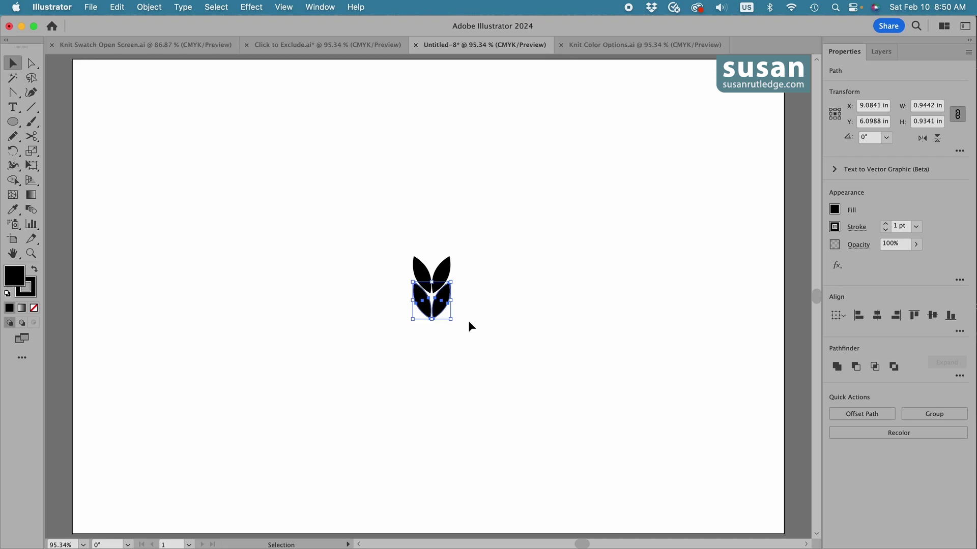
Repeat the downward copy twice with Transform Again (Cmd+D), then deselect the column
{"action": "key", "text": "super+d"}
{"action": "key", "text": "super+d"}
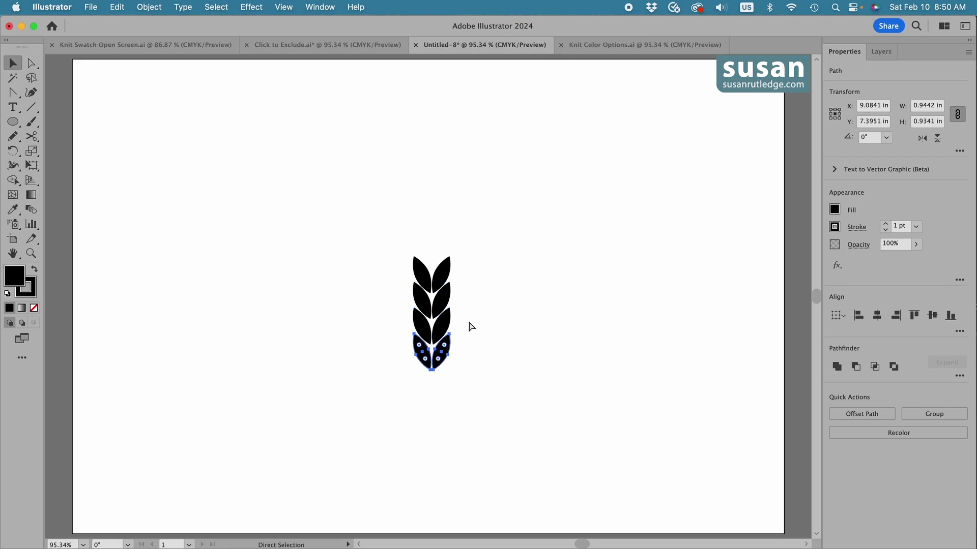
{"action": "key", "text": "super+d"}
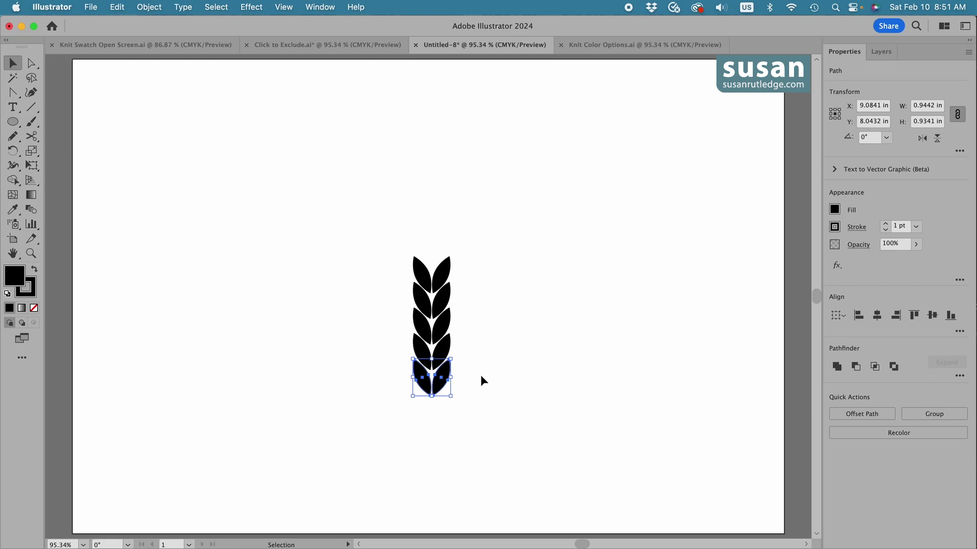
{"action": "left_click", "coordinate": [473, 320]}
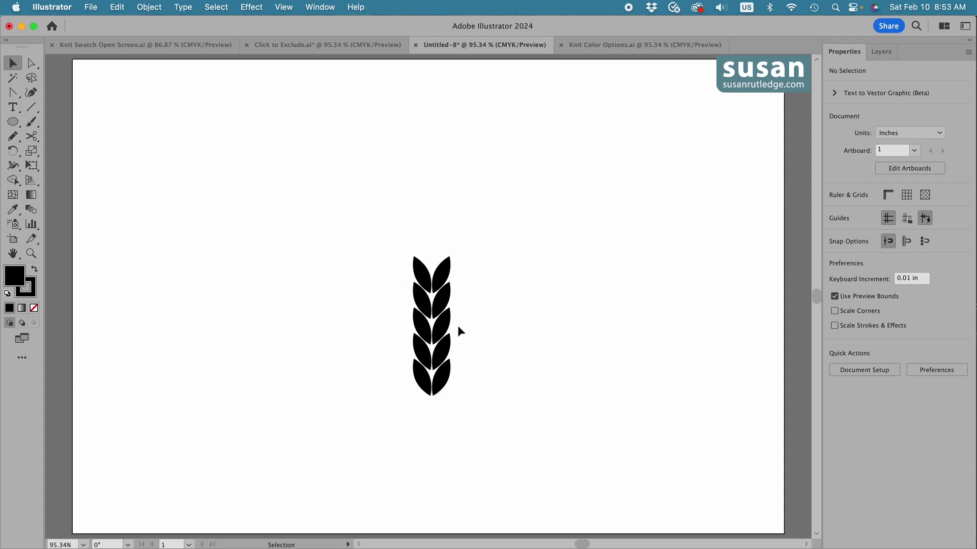
Choose the Rectangle Tool and set both Fill and Stroke to None
{"action": "left_click", "coordinate": [13, 122]}
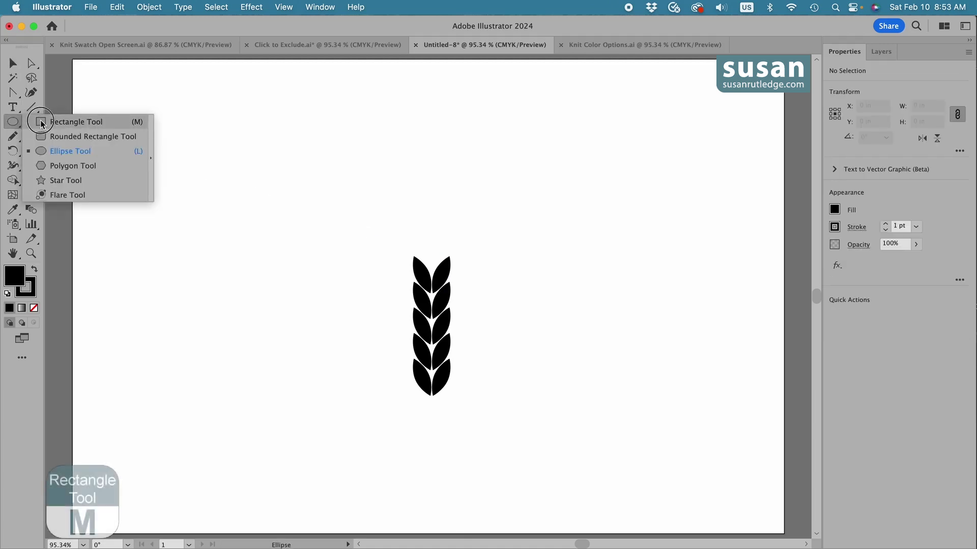
{"action": "left_click", "coordinate": [76, 122]}
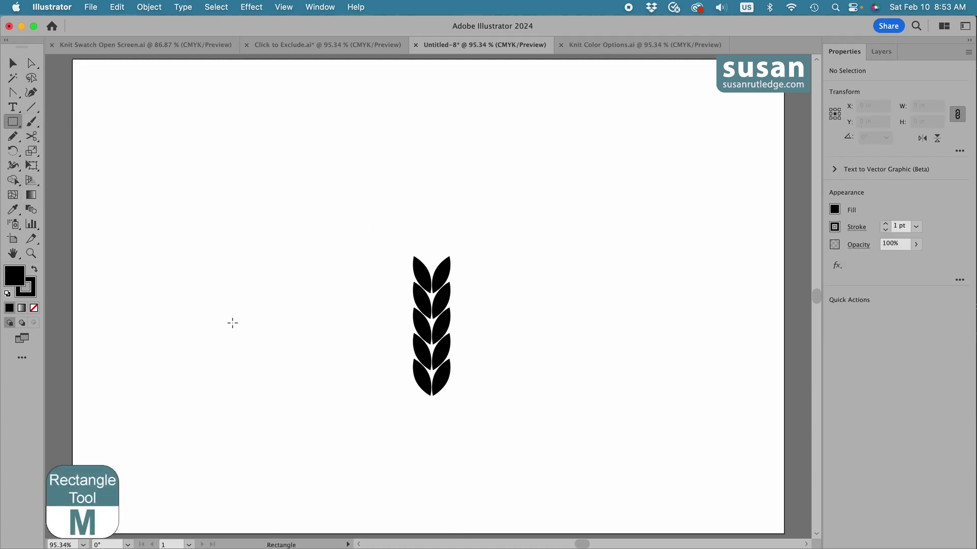
{"action": "left_click", "coordinate": [834, 210]}
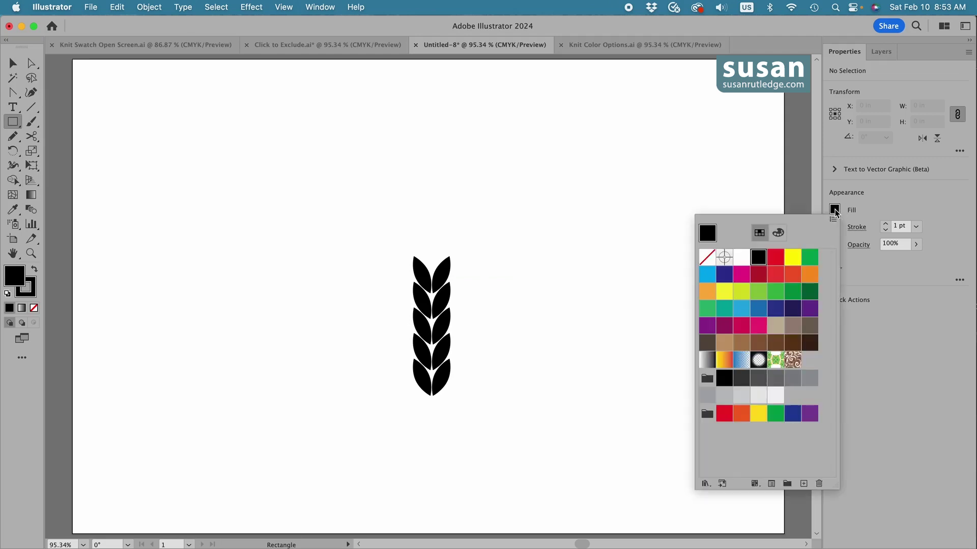
{"action": "left_click", "coordinate": [707, 256]}
{"action": "left_click", "coordinate": [877, 191]}
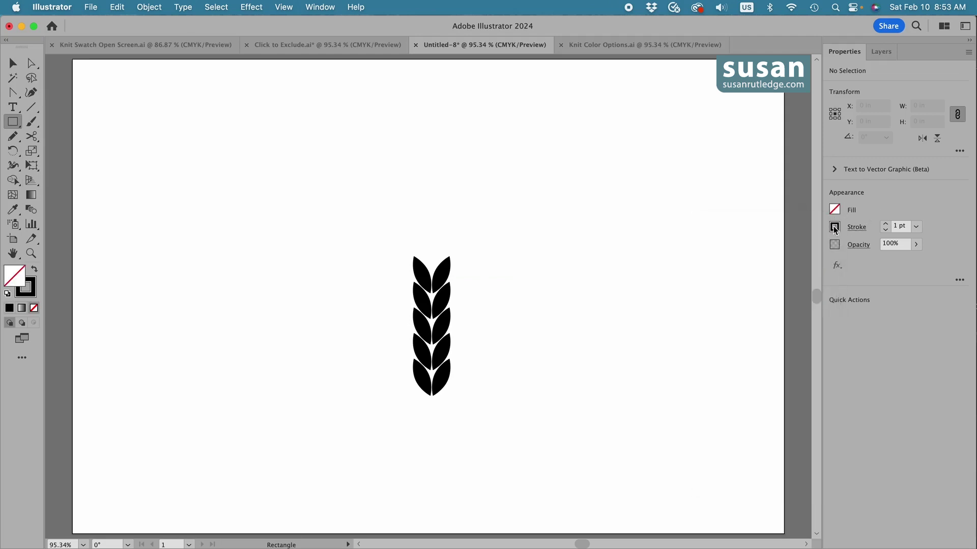
{"action": "left_click", "coordinate": [835, 227]}
{"action": "left_click", "coordinate": [701, 211]}
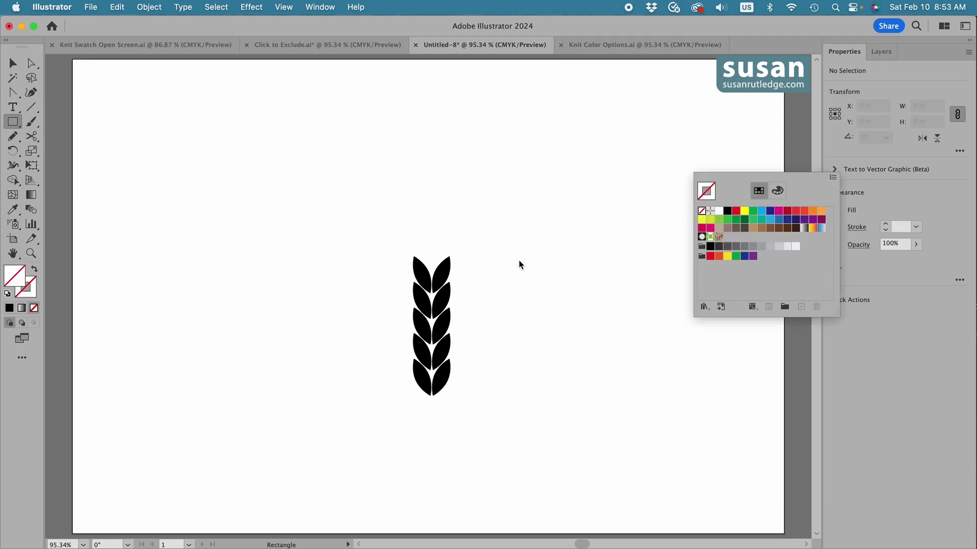
{"action": "key", "text": "Escape"}
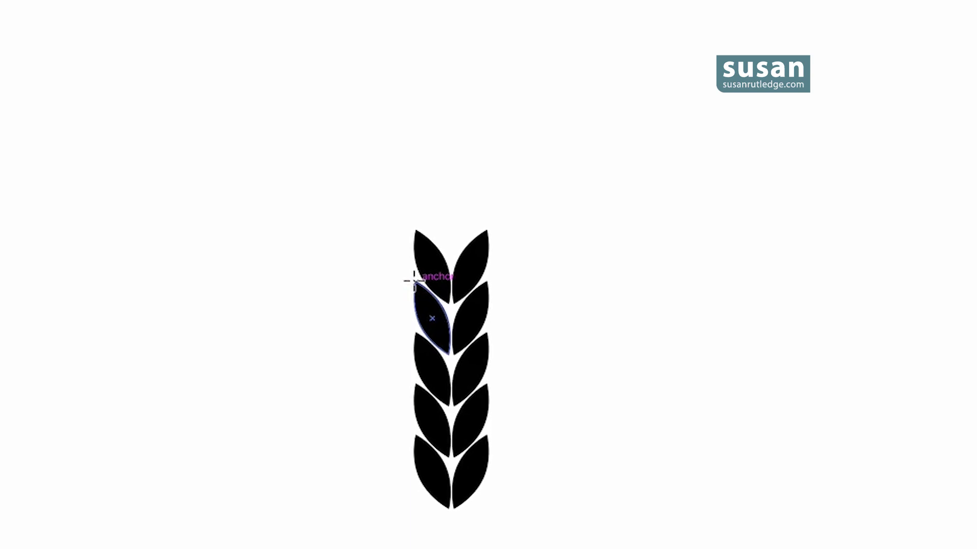
{"action": "left_click_drag", "start_coordinate": [414, 280], "coordinate": [412, 280]}
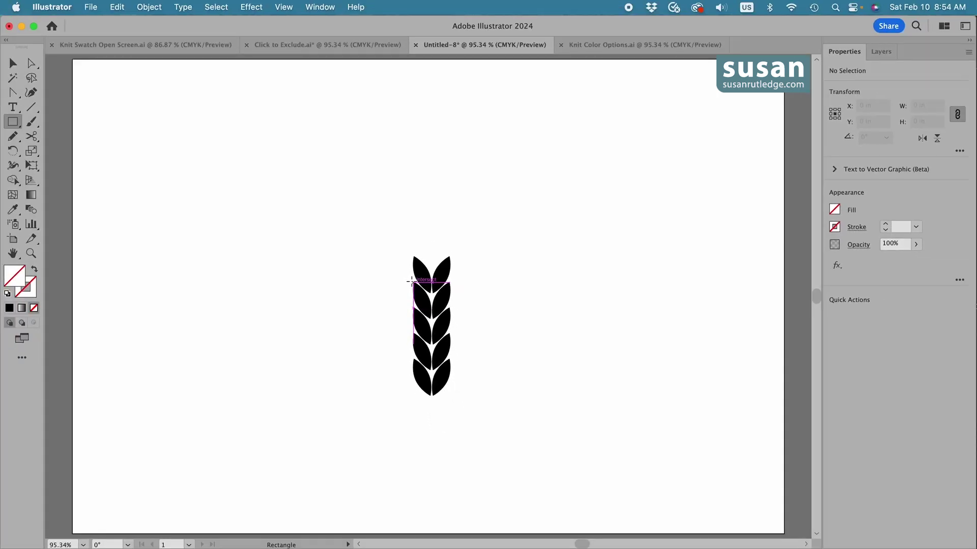
With Smart Guides on, draw a 0.99 × 1.94 in rectangle between the middle leaf-pair joins
{"action": "left_click", "coordinate": [284, 6]}
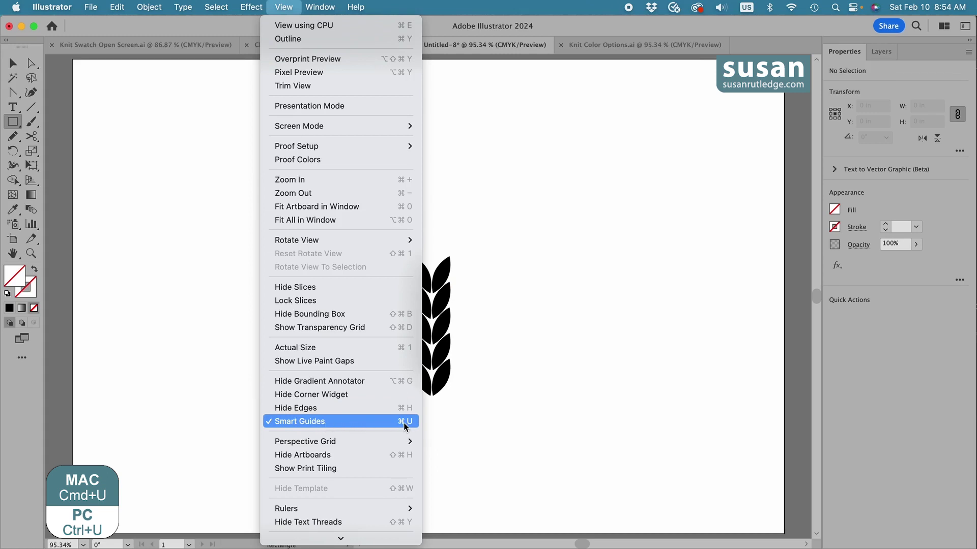
{"action": "left_click", "coordinate": [460, 420]}
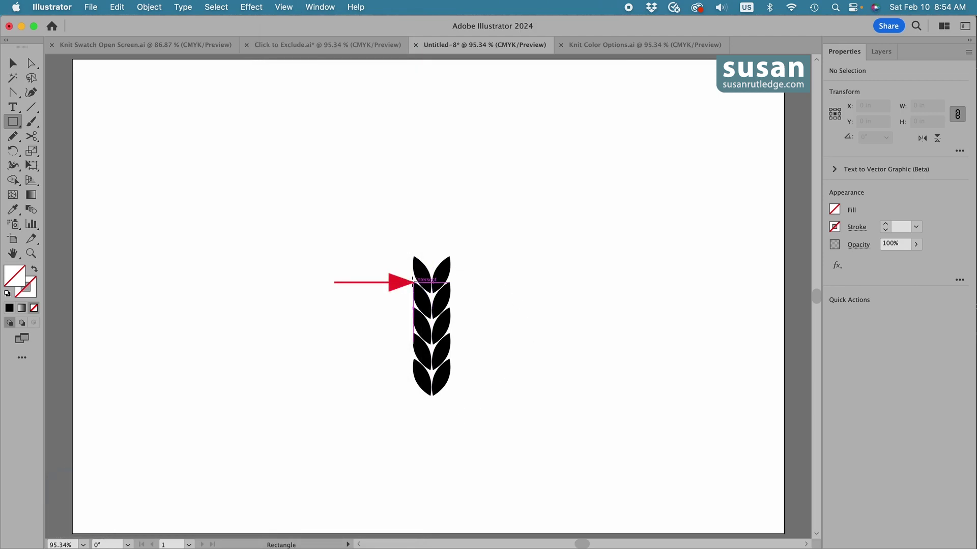
{"action": "left_click_drag", "start_coordinate": [413, 281], "coordinate": [450, 360]}
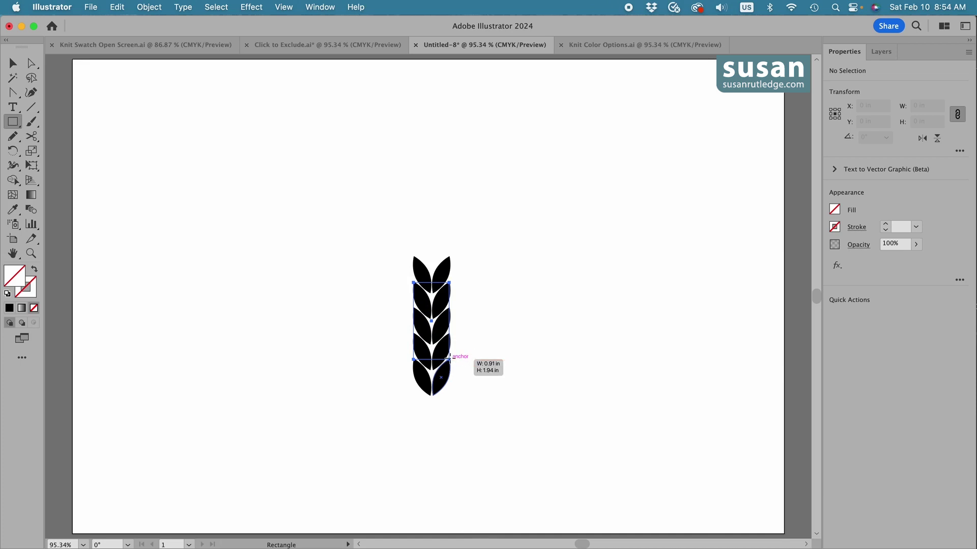
{"action": "left_click_drag", "start_coordinate": [450, 358], "coordinate": [453, 358]}
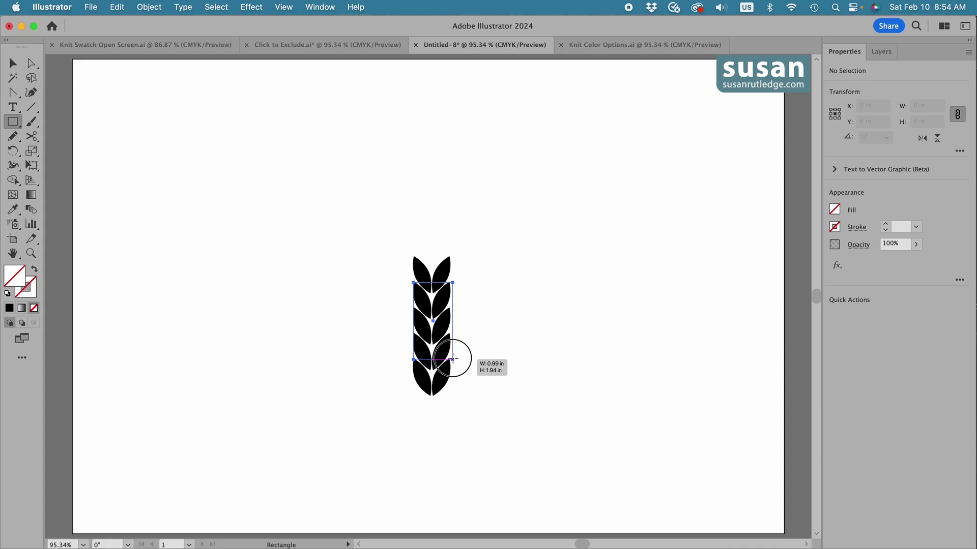
{"action": "left_click_drag", "start_coordinate": [452, 359], "coordinate": [452, 358]}
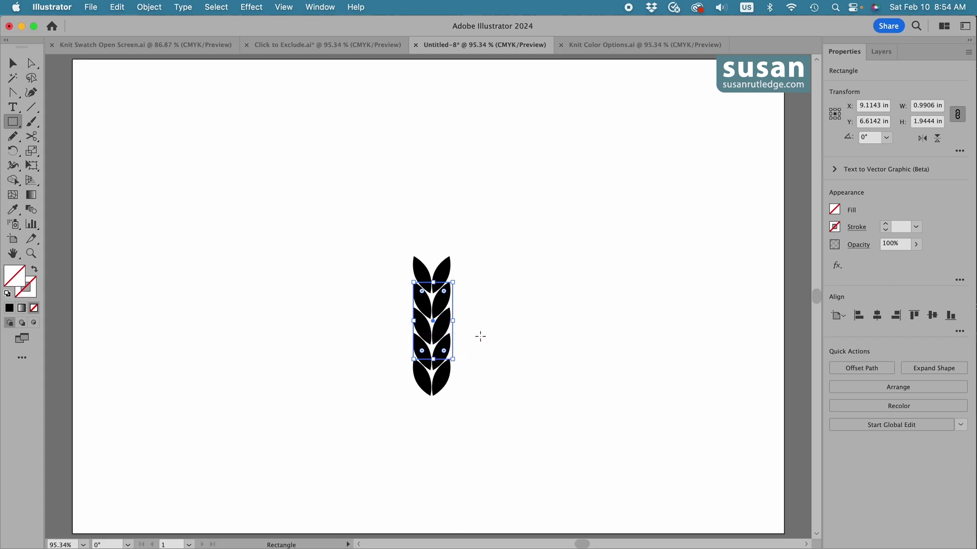
Nudge the tile rectangle's two right anchors left, narrowing it to 0.9706 in
{"action": "left_click", "coordinate": [31, 64]}
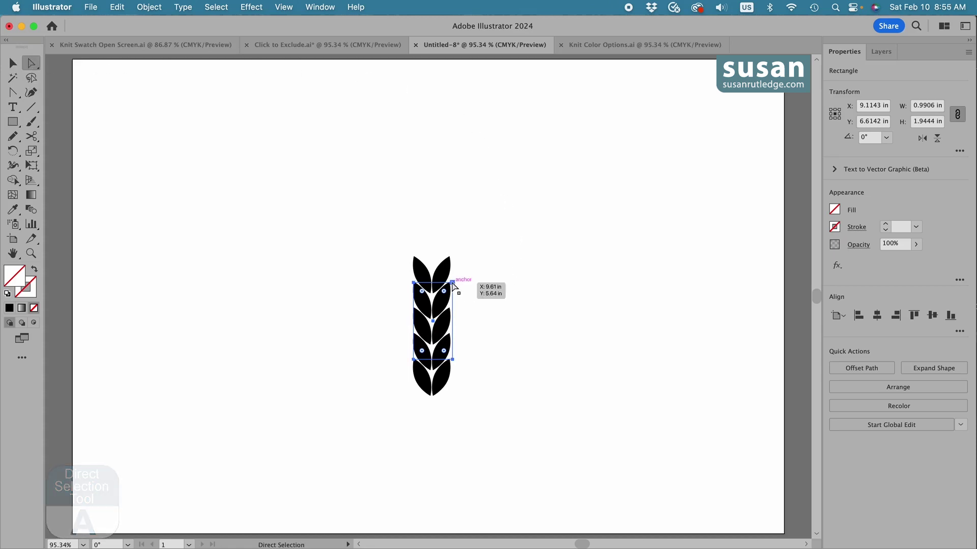
{"action": "left_click", "coordinate": [453, 283]}
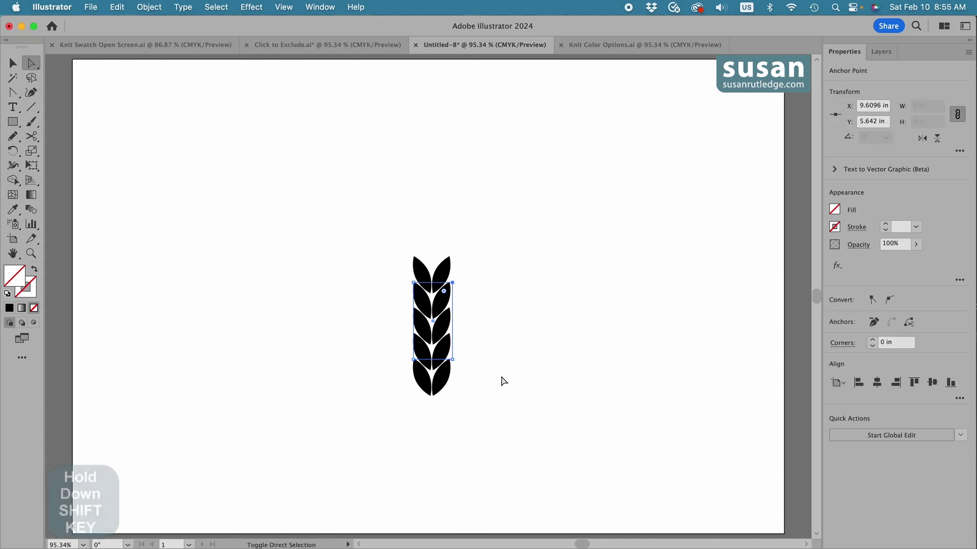
{"action": "left_click", "coordinate": [453, 360], "text": "shift"}
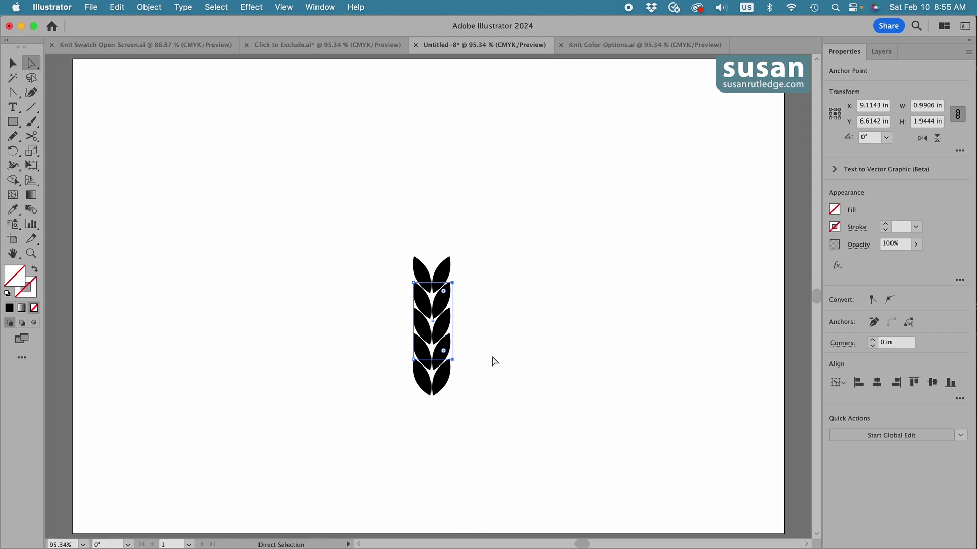
{"action": "key", "text": "Left"}
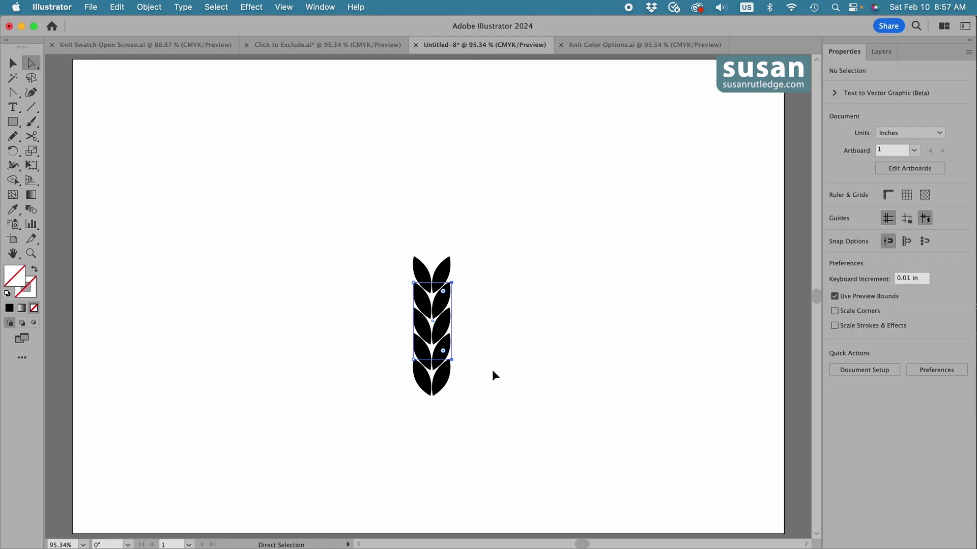
{"action": "left_click", "coordinate": [456, 344]}
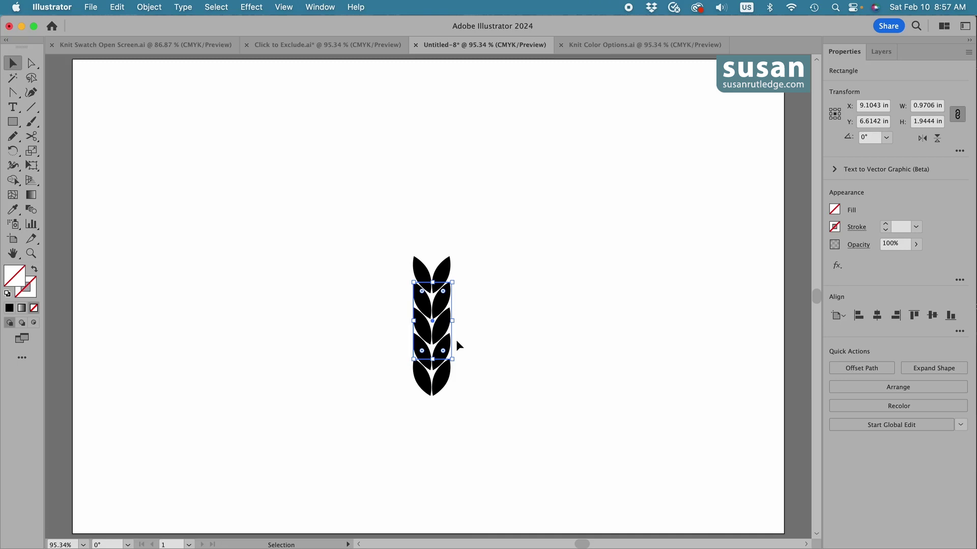
Send the tile rectangle to the back behind the leaves
{"action": "left_click", "coordinate": [149, 7]}
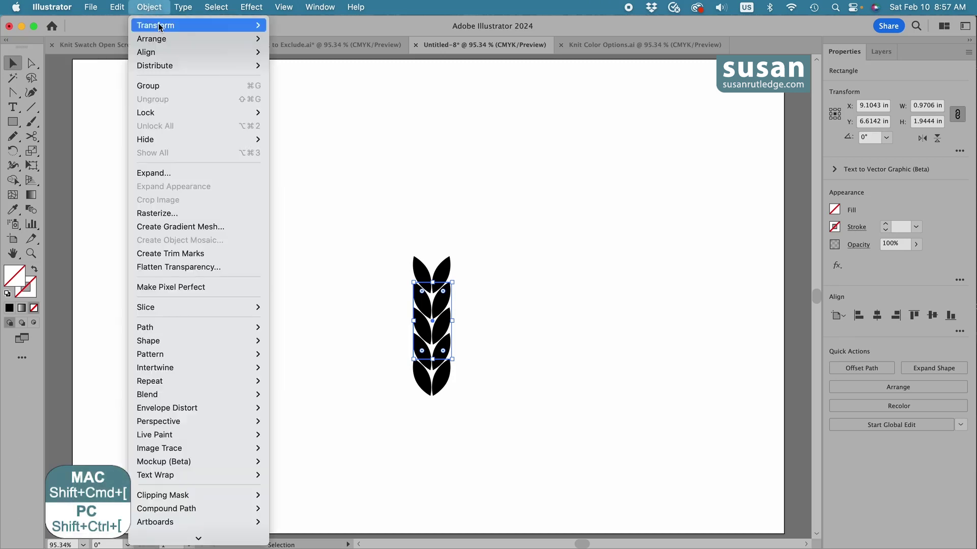
{"action": "mouse_move", "coordinate": [158, 39]}
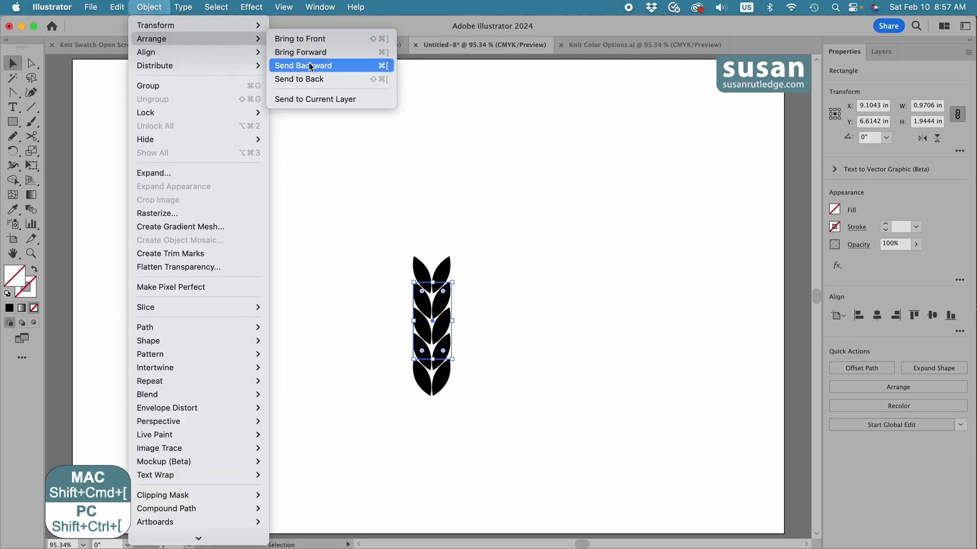
{"action": "left_click", "coordinate": [328, 79]}
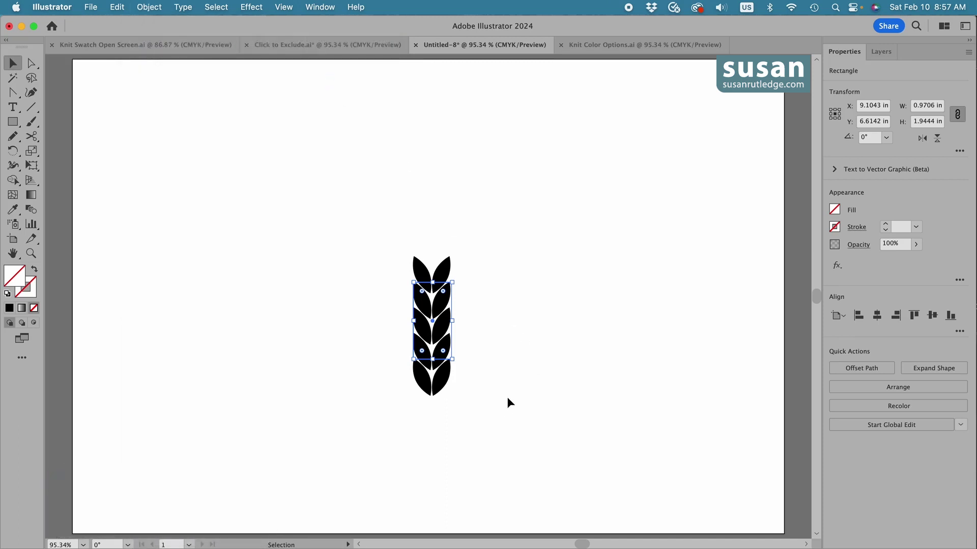
Move the leaf stack to the artboard's left edge and delete its bottom two leaves
{"action": "left_click_drag", "start_coordinate": [399, 240], "coordinate": [463, 407]}
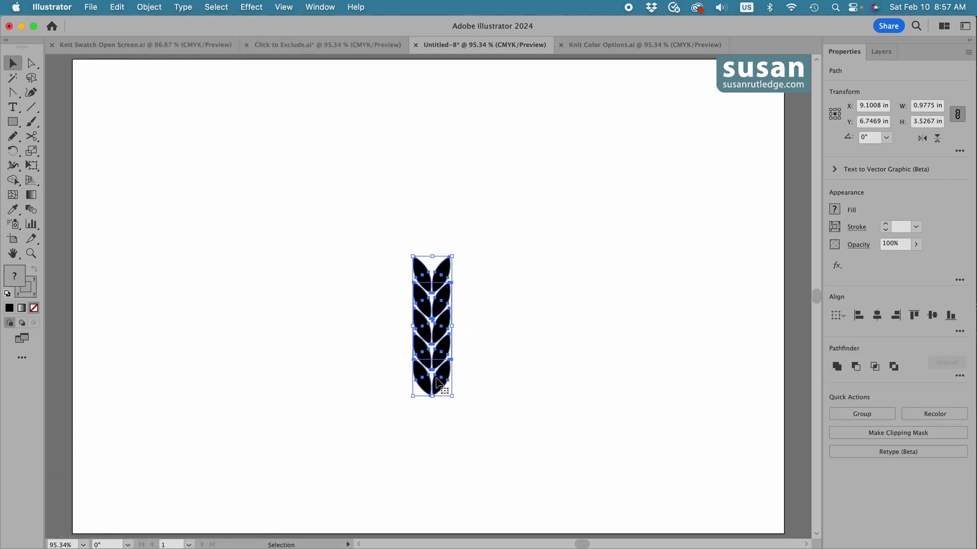
{"action": "left_click_drag", "start_coordinate": [445, 374], "coordinate": [141, 353]}
{"action": "left_click", "coordinate": [184, 415]}
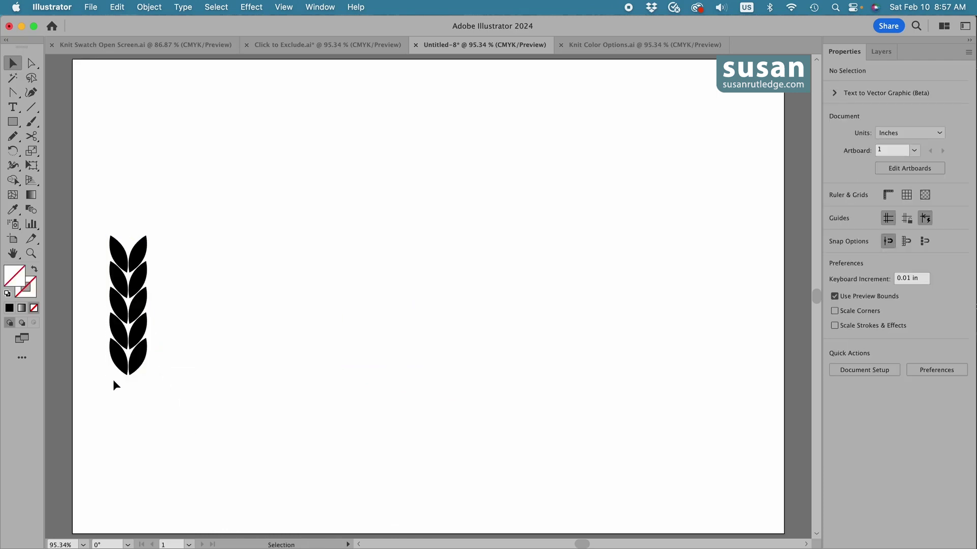
{"action": "left_click", "coordinate": [119, 359]}
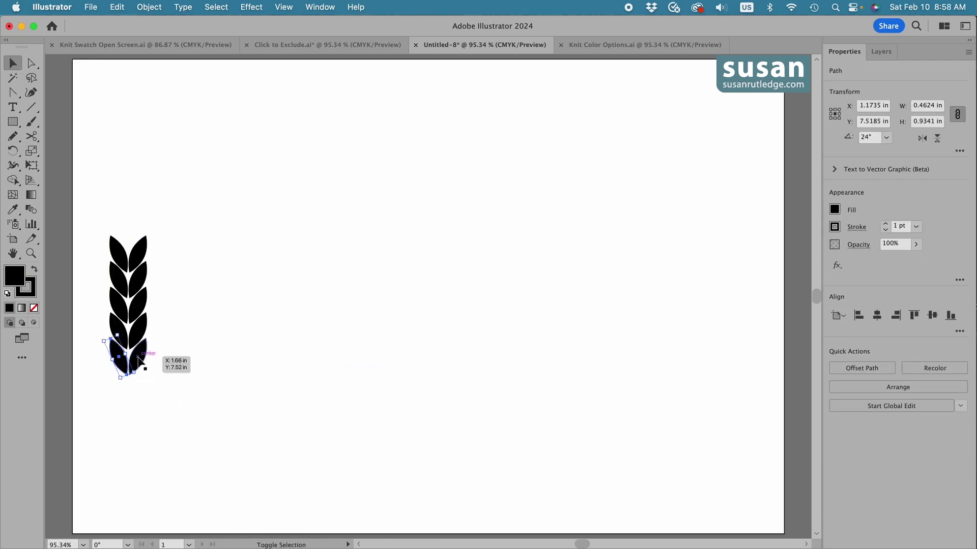
{"action": "left_click", "coordinate": [139, 361], "text": "shift"}
{"action": "key", "text": "Delete"}
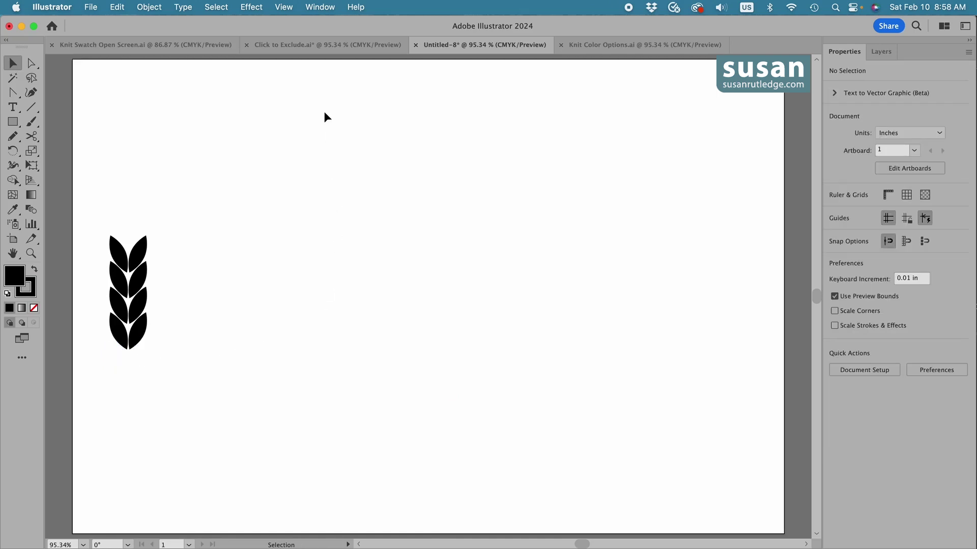
Show the Swatches panel from the Window menu
{"action": "left_click", "coordinate": [318, 7]}
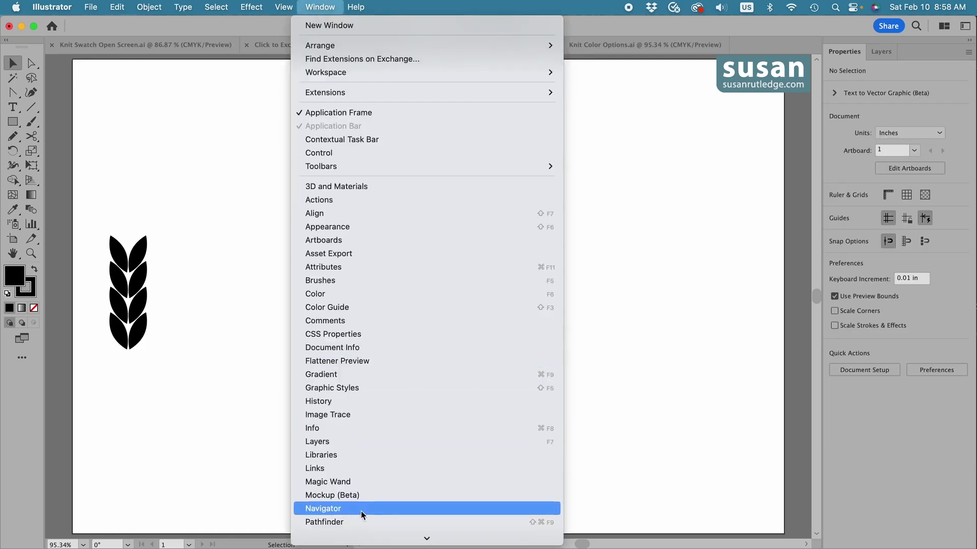
{"action": "scroll", "coordinate": [364, 517], "scroll_direction": "down", "scroll_amount": 5}
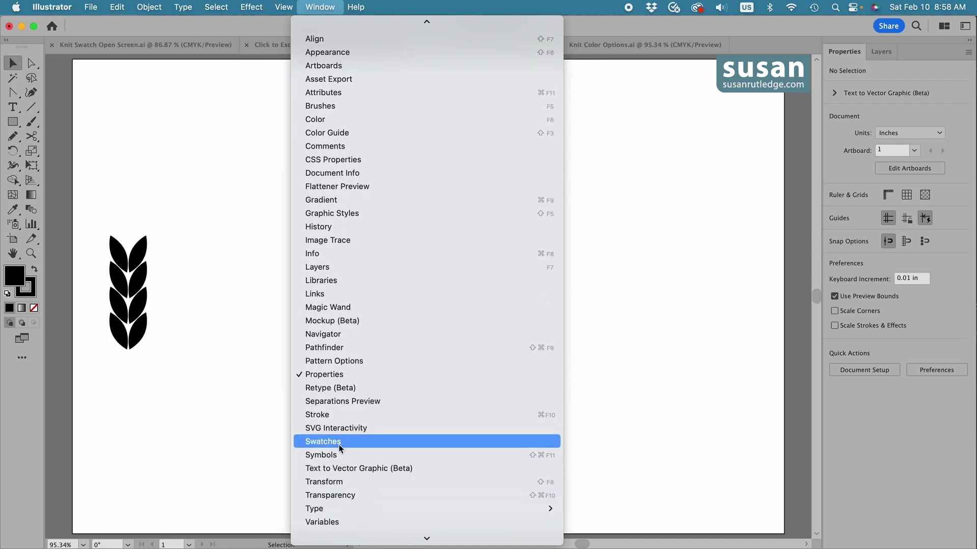
{"action": "left_click", "coordinate": [338, 443]}
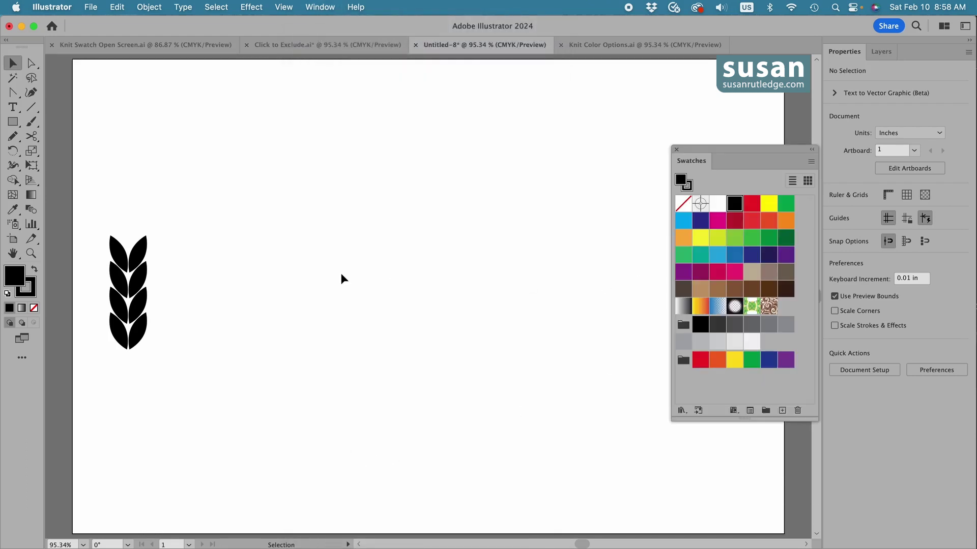
Drag the leaf tile and its rectangle into Swatches, creating New Pattern Swatch 21
{"action": "left_click_drag", "start_coordinate": [96, 182], "coordinate": [164, 383]}
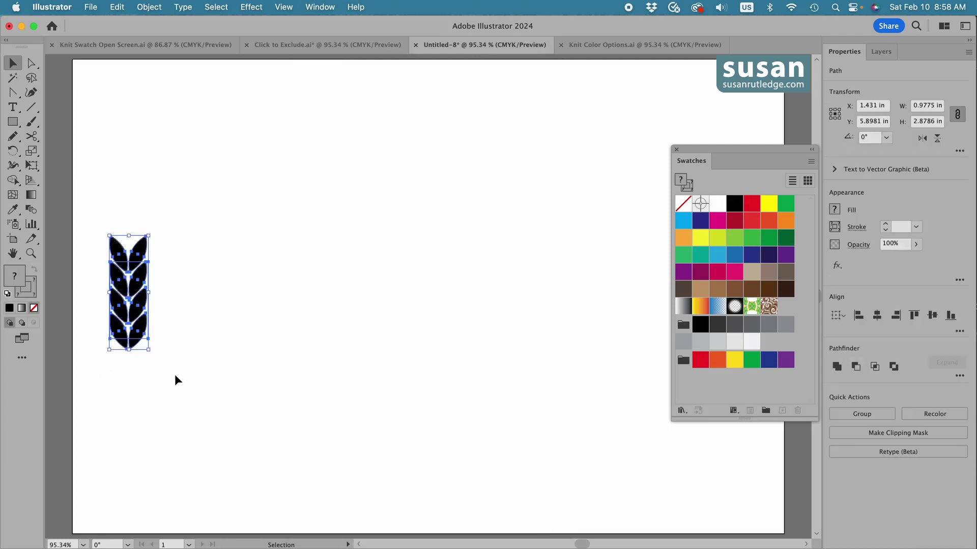
{"action": "key", "text": "shift+m"}
{"action": "left_click", "coordinate": [139, 315]}
{"action": "left_click_drag", "start_coordinate": [138, 315], "coordinate": [779, 311]}
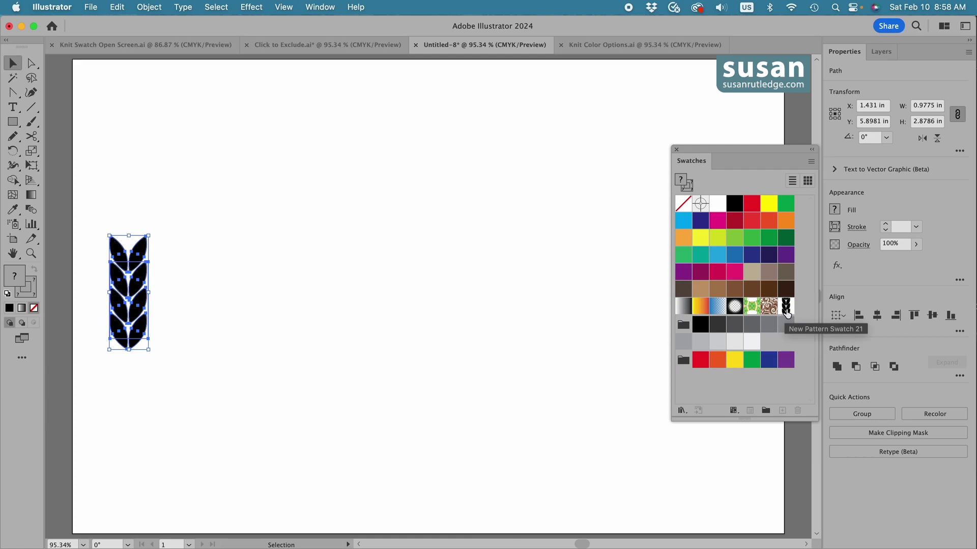
{"action": "left_click", "coordinate": [11, 123]}
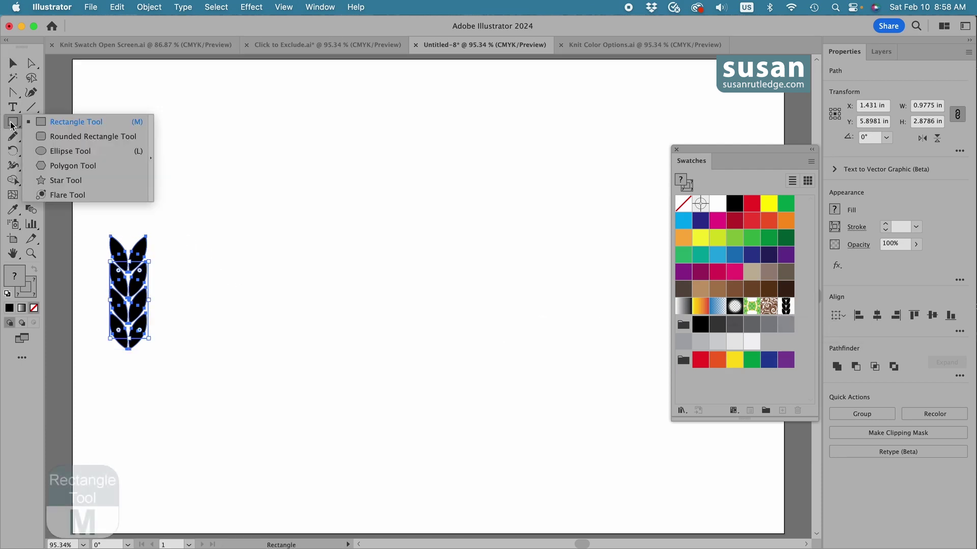
Draw a large rectangle in the artboard centre and fill it with the knit pattern
{"action": "left_click", "coordinate": [45, 124]}
{"action": "mouse_move", "coordinate": [273, 210]}
{"action": "left_mouse_down"}
{"action": "mouse_move", "coordinate": [504, 343]}
{"action": "mouse_move", "coordinate": [602, 419]}
{"action": "left_mouse_up"}
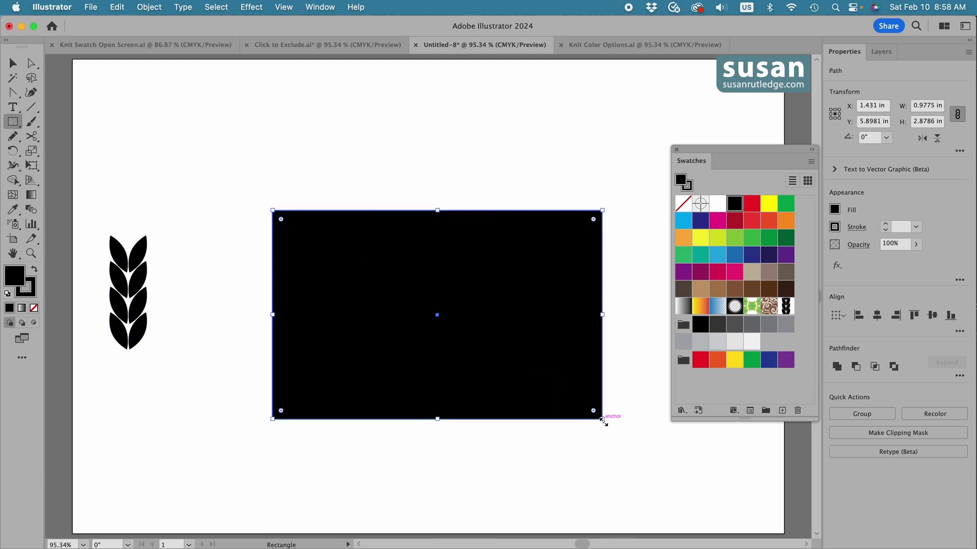
{"action": "left_click", "coordinate": [786, 305]}
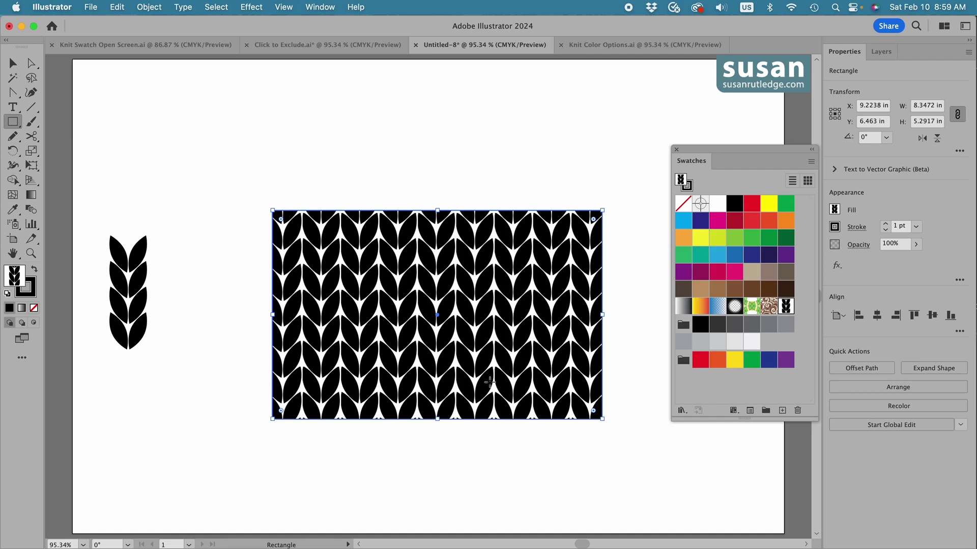
Scale only the pattern to 35% with Transform Objects unchecked
{"action": "left_click", "coordinate": [149, 7]}
{"action": "mouse_move", "coordinate": [153, 25]}
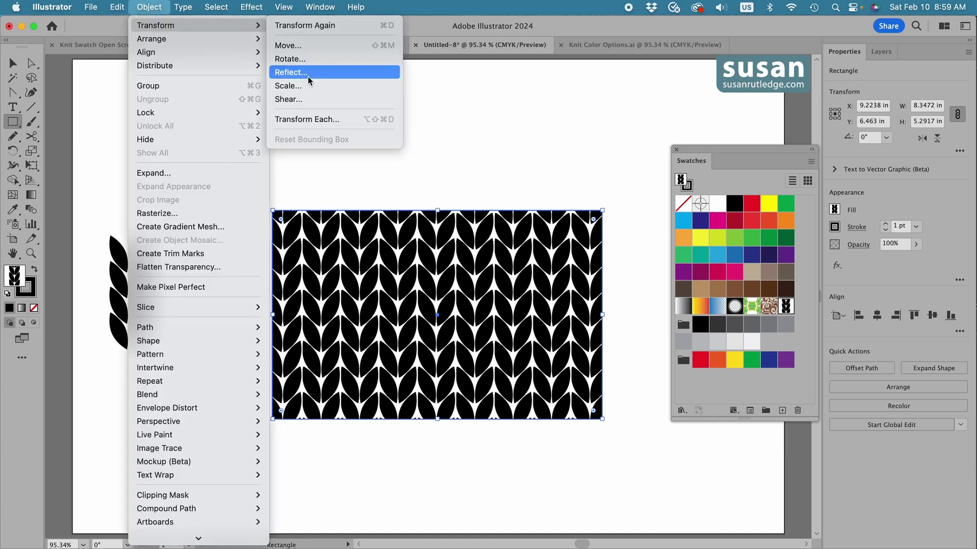
{"action": "left_click", "coordinate": [294, 88]}
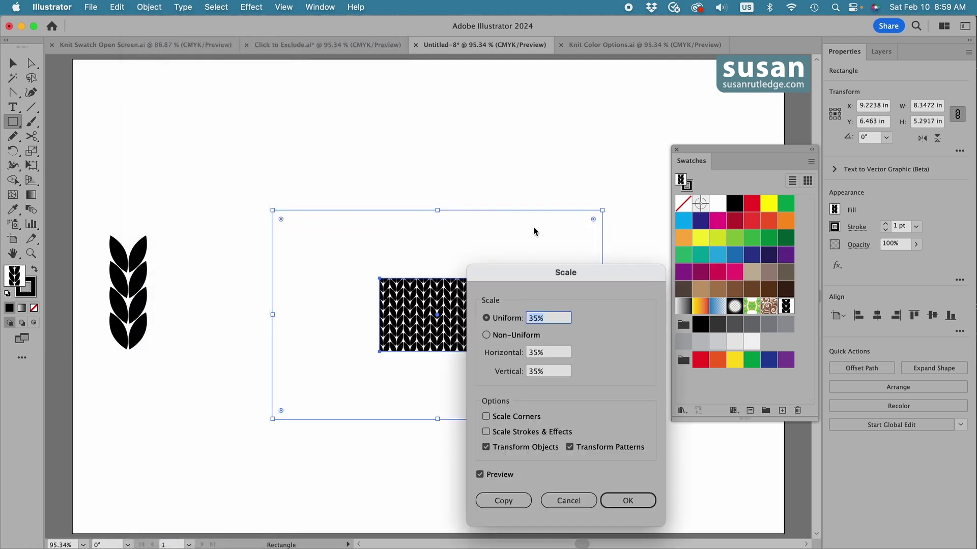
{"action": "left_click_drag", "start_coordinate": [568, 281], "coordinate": [569, 207]}
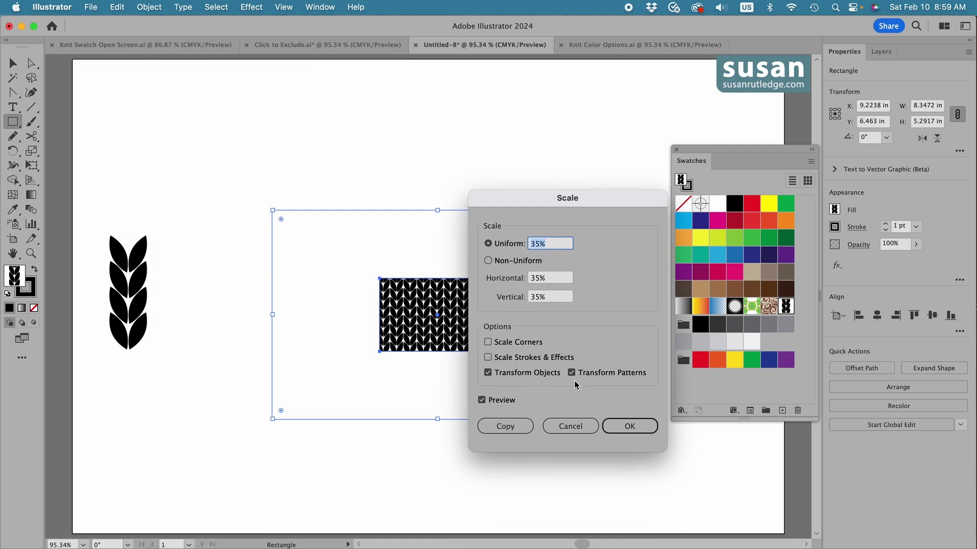
{"action": "left_click", "coordinate": [488, 374]}
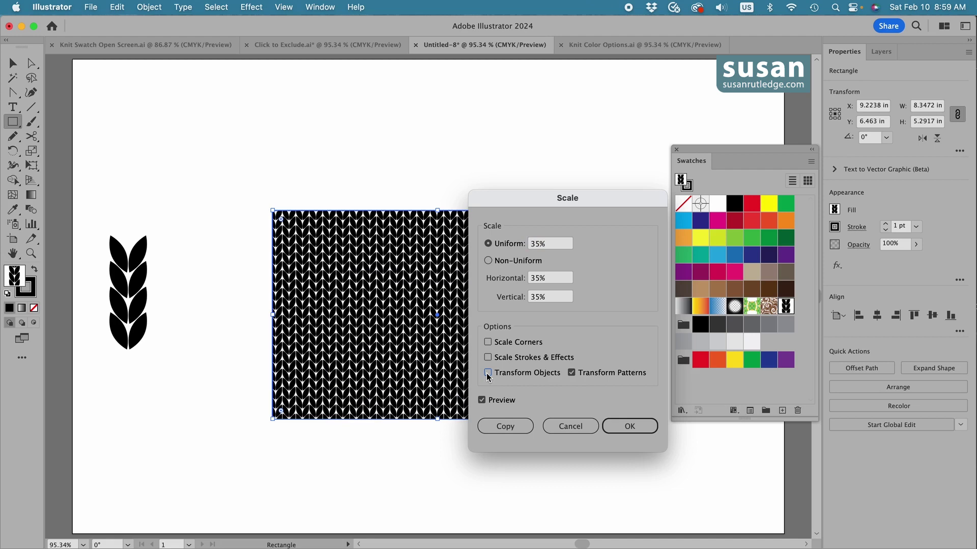
{"action": "left_click", "coordinate": [629, 427]}
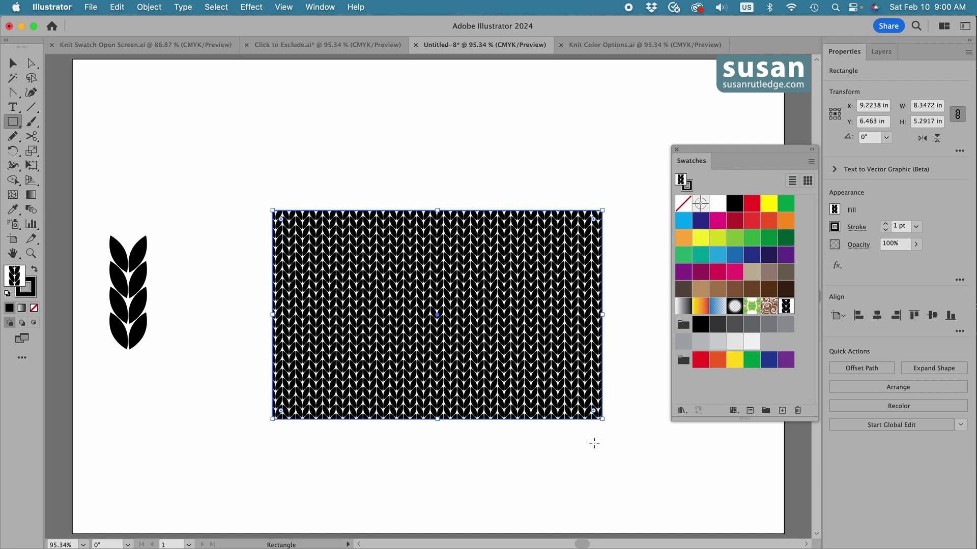
{"action": "left_click", "coordinate": [12, 64]}
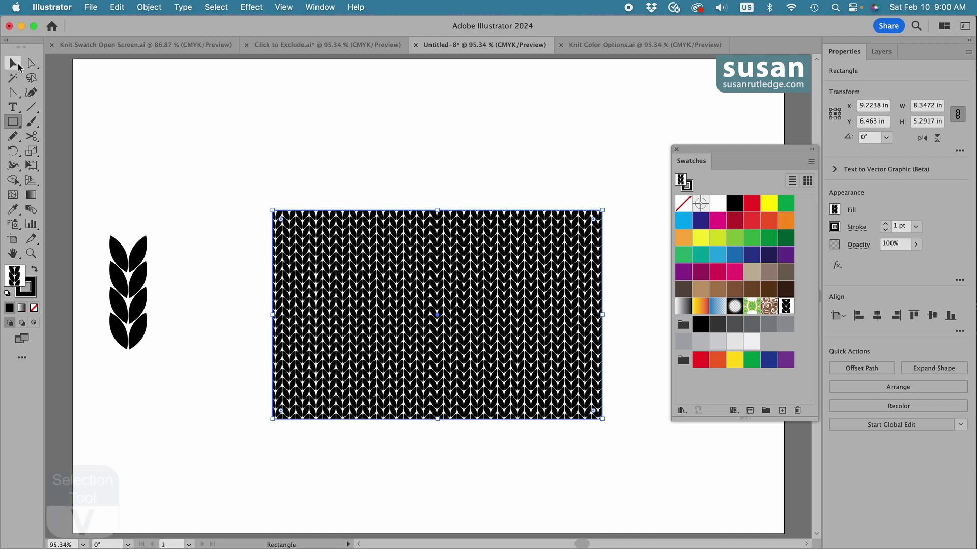
Cut out the leaves' overlapping areas with Pathfinder and ungroup the stitch motif
{"action": "left_click_drag", "start_coordinate": [108, 221], "coordinate": [157, 349]}
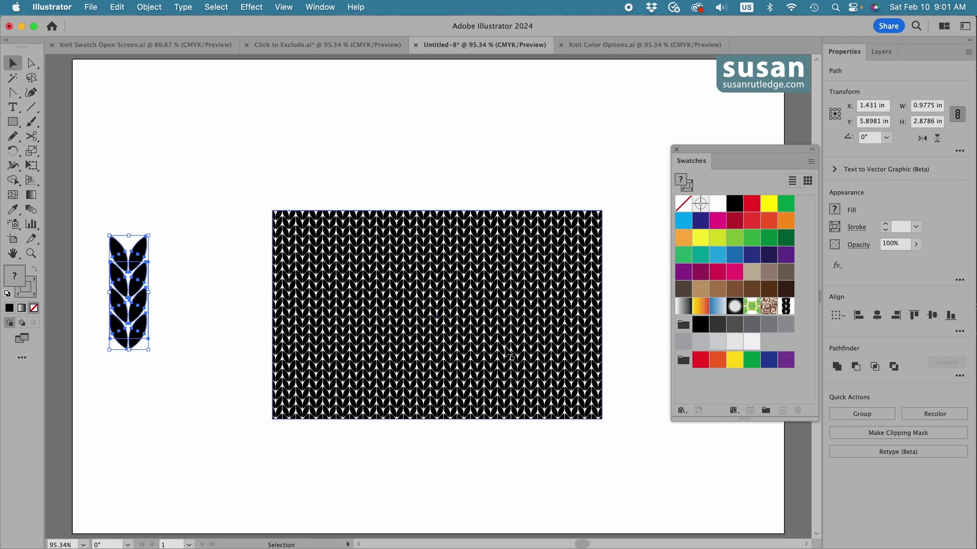
{"action": "left_click", "coordinate": [894, 368]}
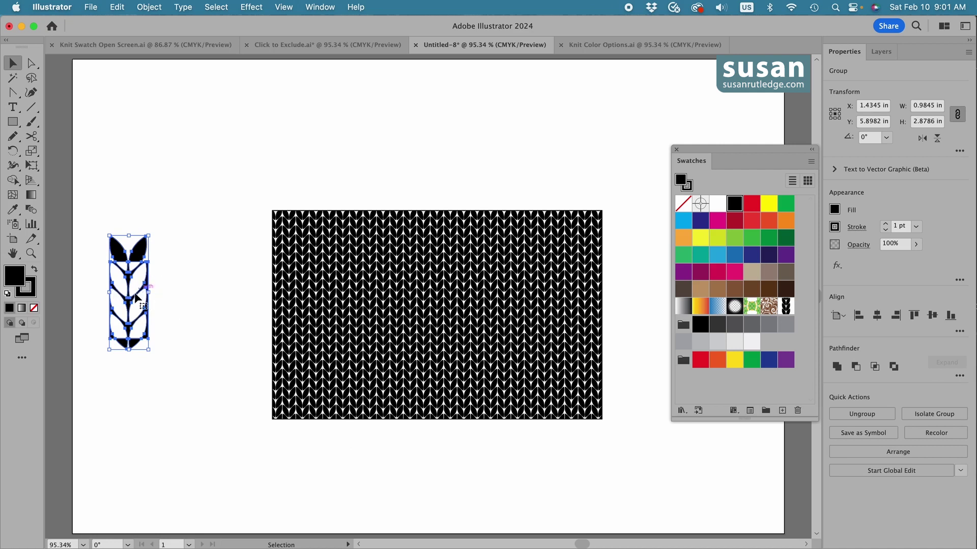
{"action": "key", "text": "shift+super+g"}
{"action": "left_click", "coordinate": [97, 220]}
{"action": "left_click_drag", "start_coordinate": [97, 221], "coordinate": [174, 378]}
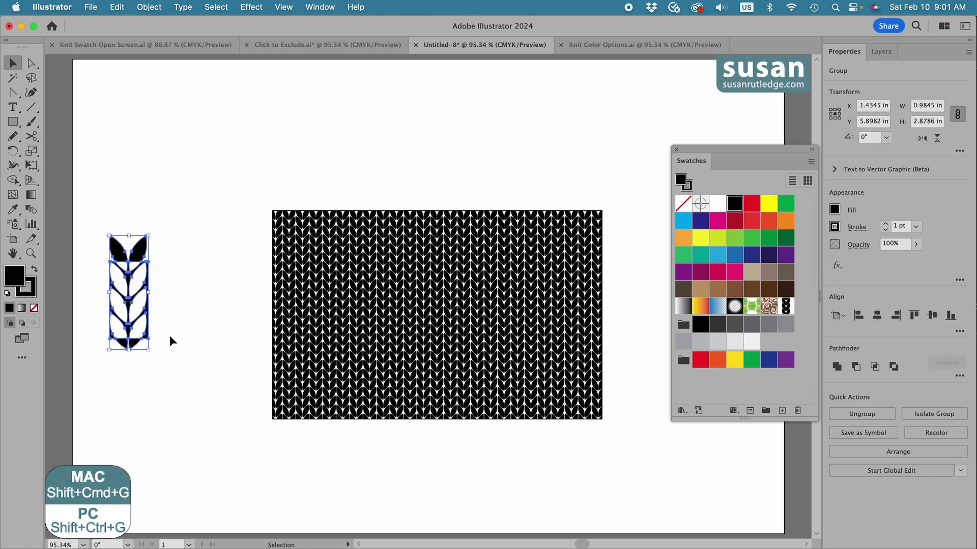
{"action": "left_click", "coordinate": [145, 7]}
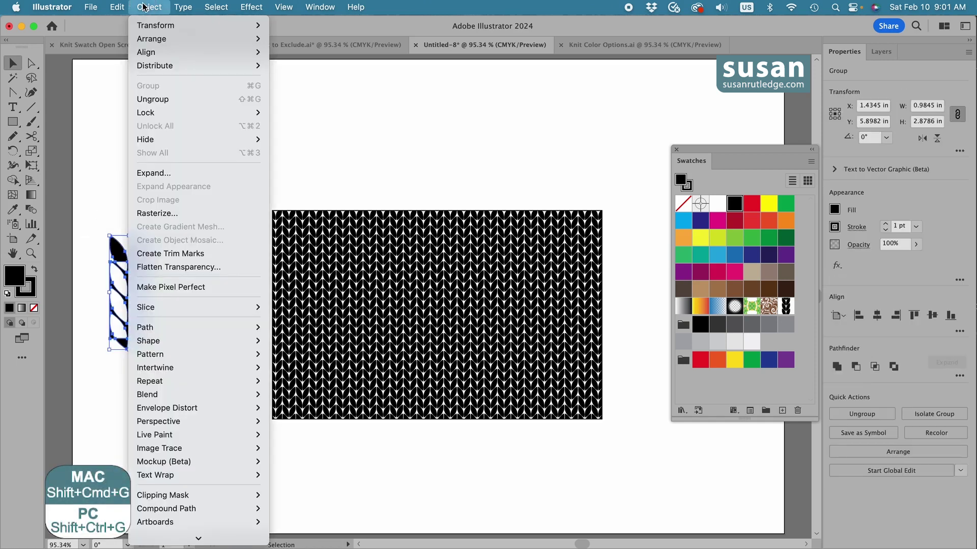
{"action": "left_click", "coordinate": [159, 104]}
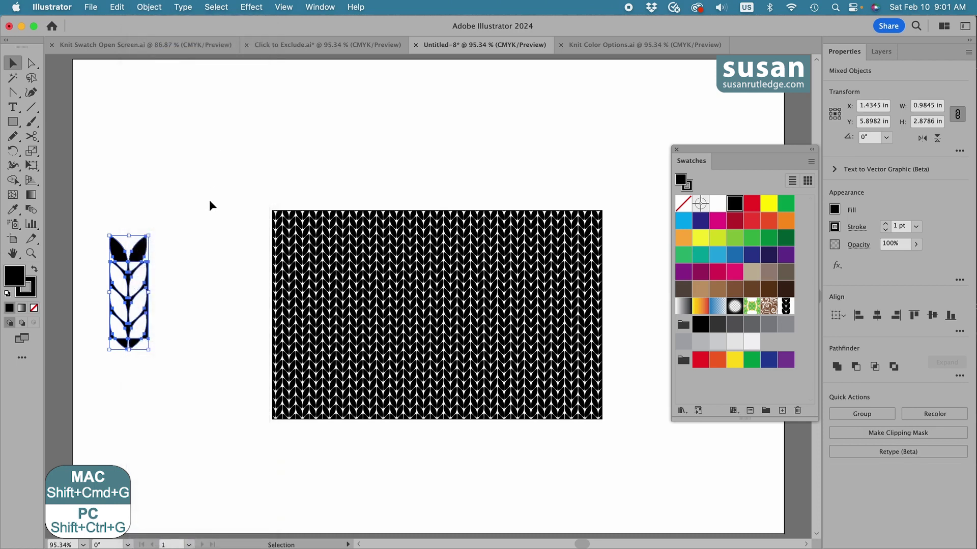
Delete the two leaf-tip shapes sticking out above the motif
{"action": "left_click", "coordinate": [189, 208]}
{"action": "left_click_drag", "start_coordinate": [95, 226], "coordinate": [161, 247]}
{"action": "key", "text": "Delete"}
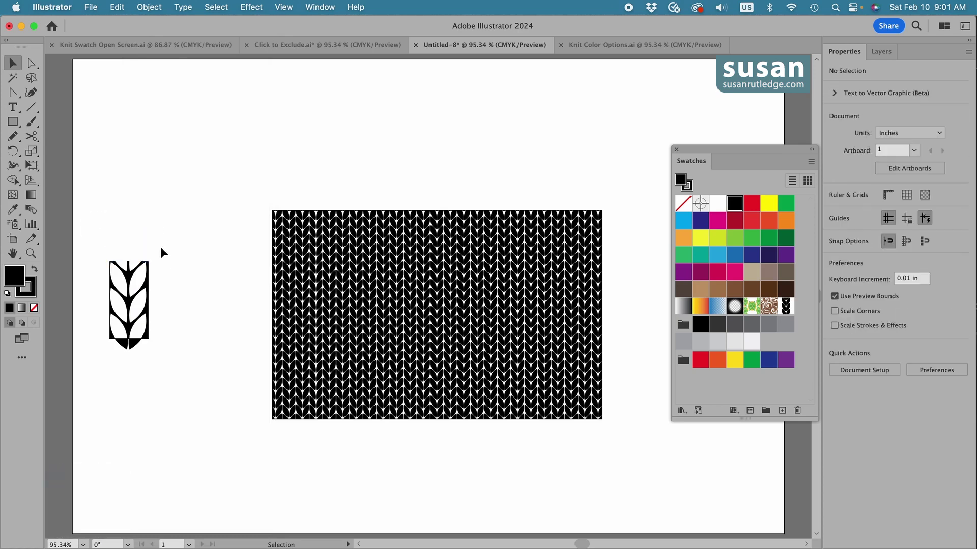
Delete the motif's bottom shape and move the remaining stitch motif up and right
{"action": "left_click_drag", "start_coordinate": [112, 348], "coordinate": [144, 348]}
{"action": "key", "text": "Delete"}
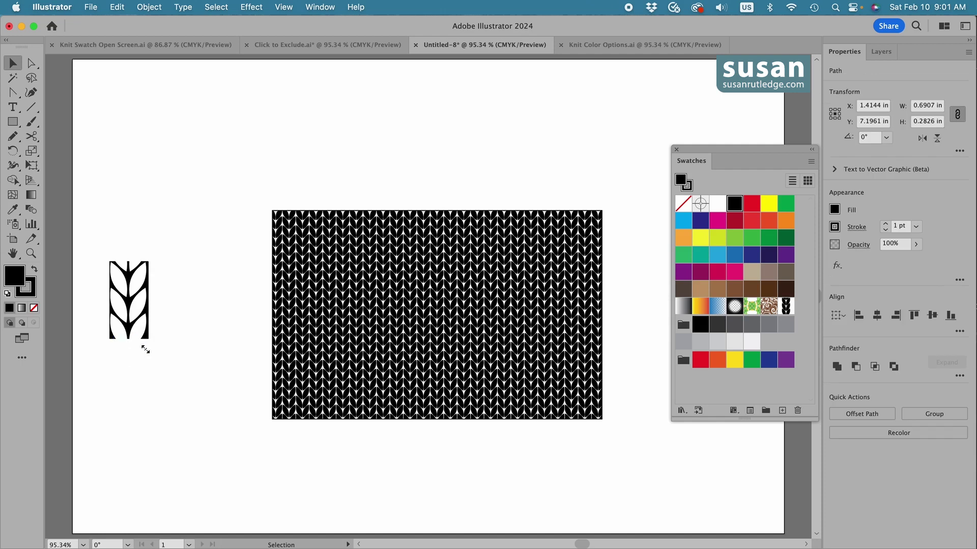
{"action": "left_click_drag", "start_coordinate": [98, 239], "coordinate": [160, 354]}
{"action": "left_click_drag", "start_coordinate": [149, 286], "coordinate": [170, 279]}
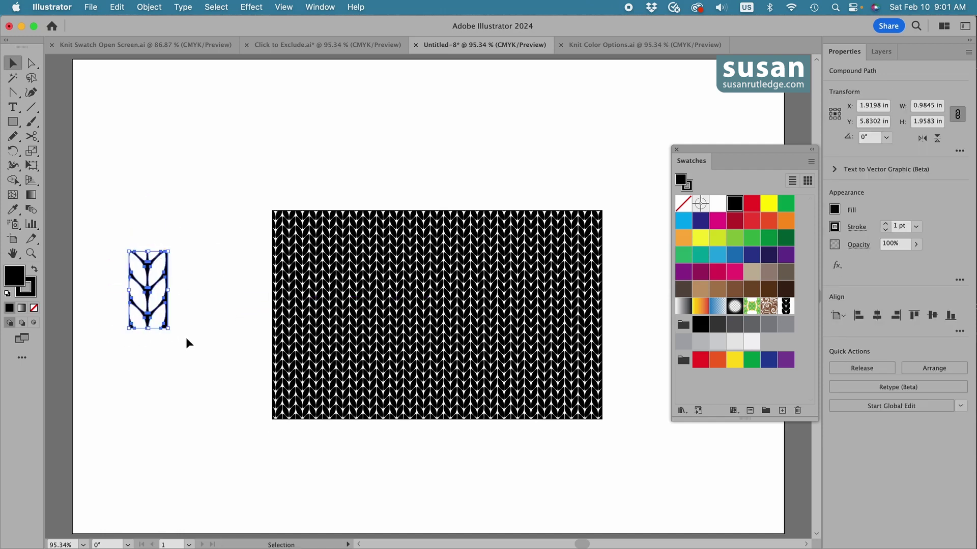
{"action": "left_click", "coordinate": [192, 304]}
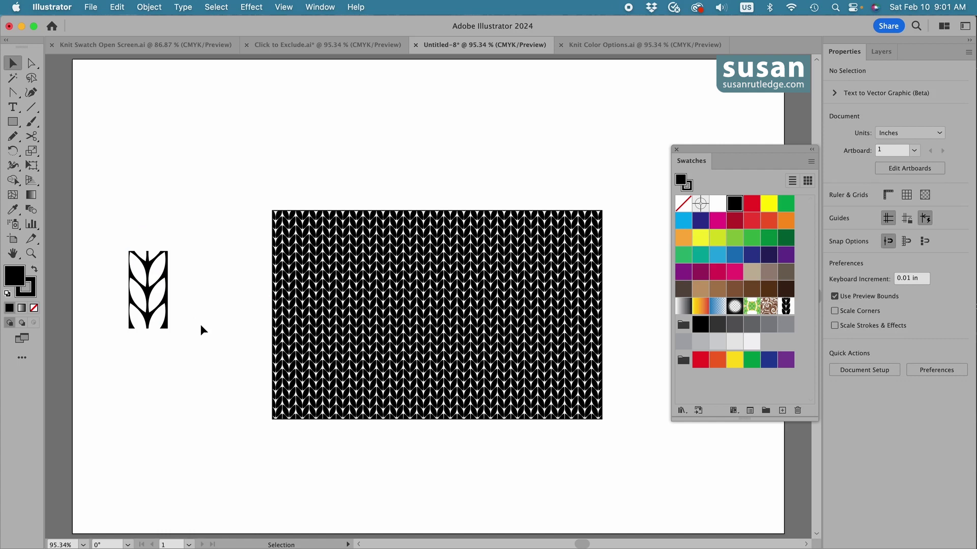
Add the trimmed knit stitch motif to the Swatches panel as a new pattern swatch
{"action": "left_click", "coordinate": [159, 297]}
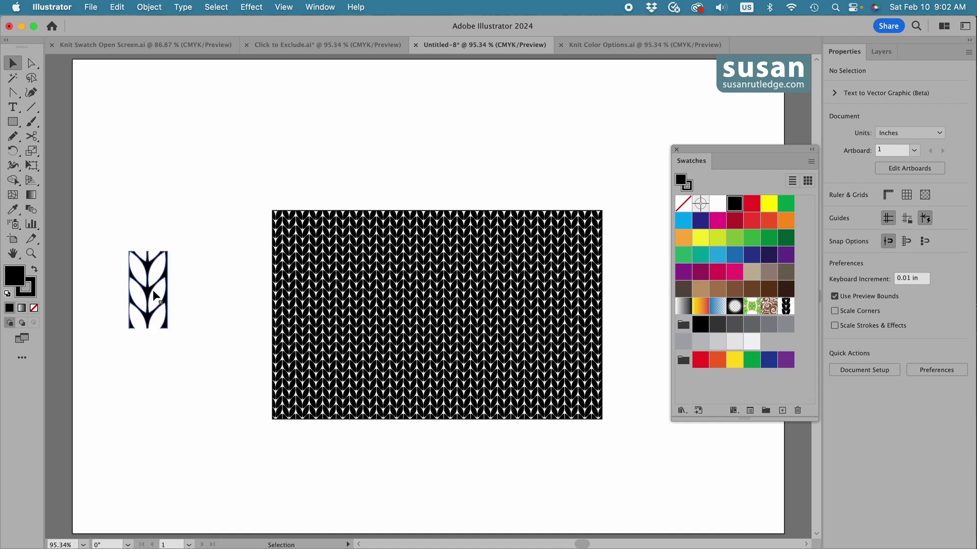
{"action": "left_click", "coordinate": [149, 293]}
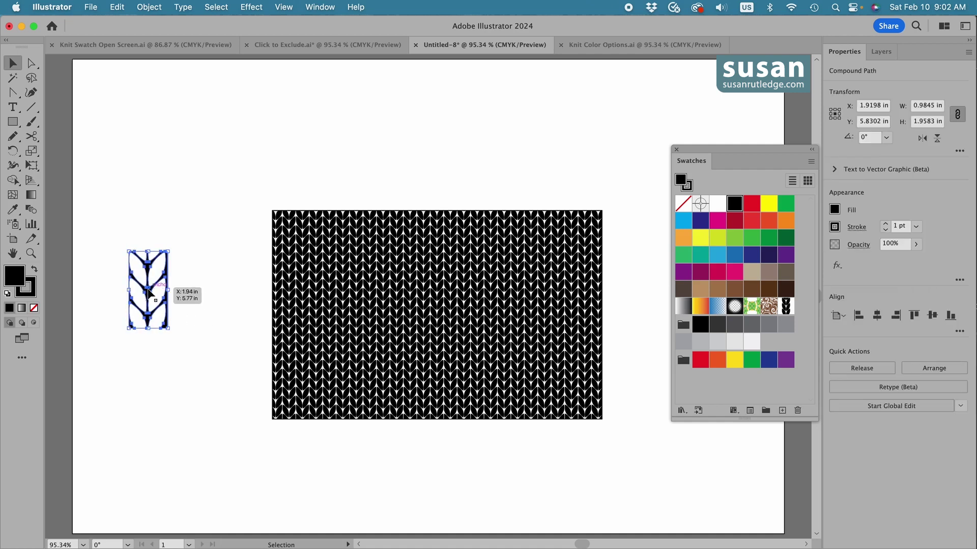
{"action": "left_click_drag", "start_coordinate": [148, 293], "coordinate": [794, 304]}
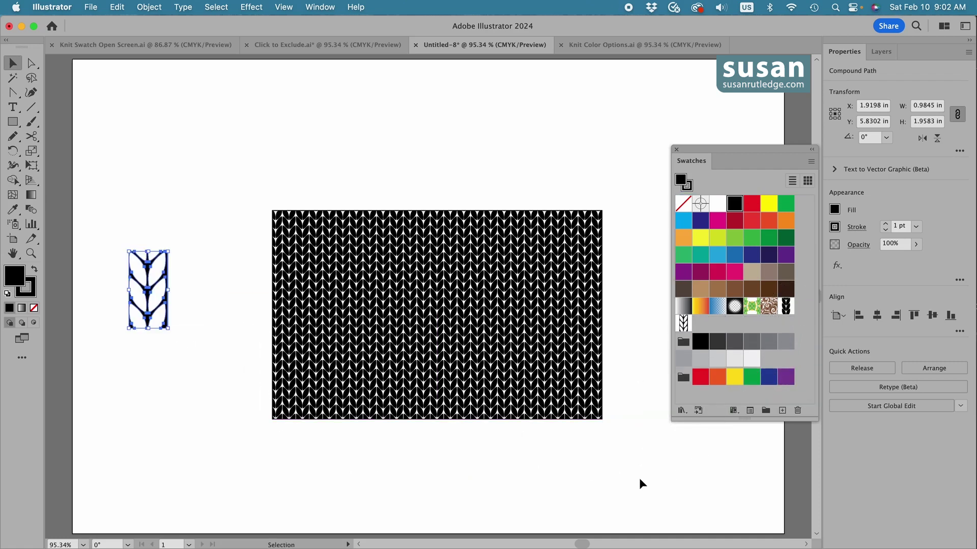
Fill the large black rectangle with New Pattern Swatch 23, the knit stitch pattern
{"action": "left_click", "coordinate": [435, 302]}
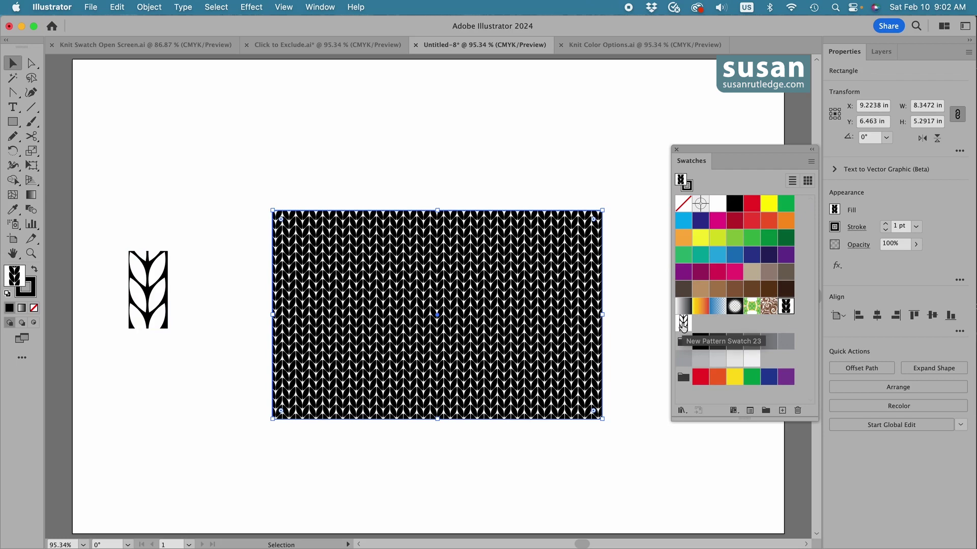
{"action": "left_click", "coordinate": [683, 323]}
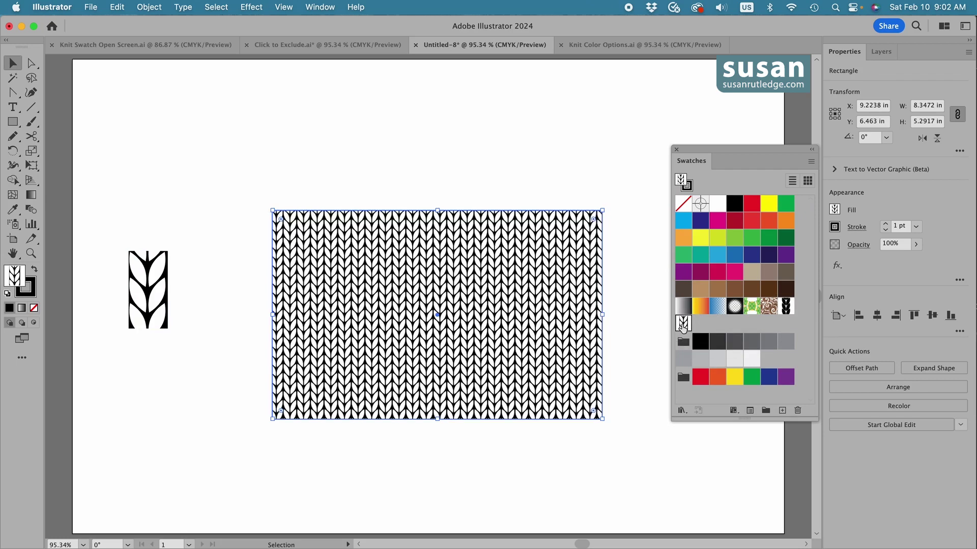
{"action": "left_click", "coordinate": [490, 466]}
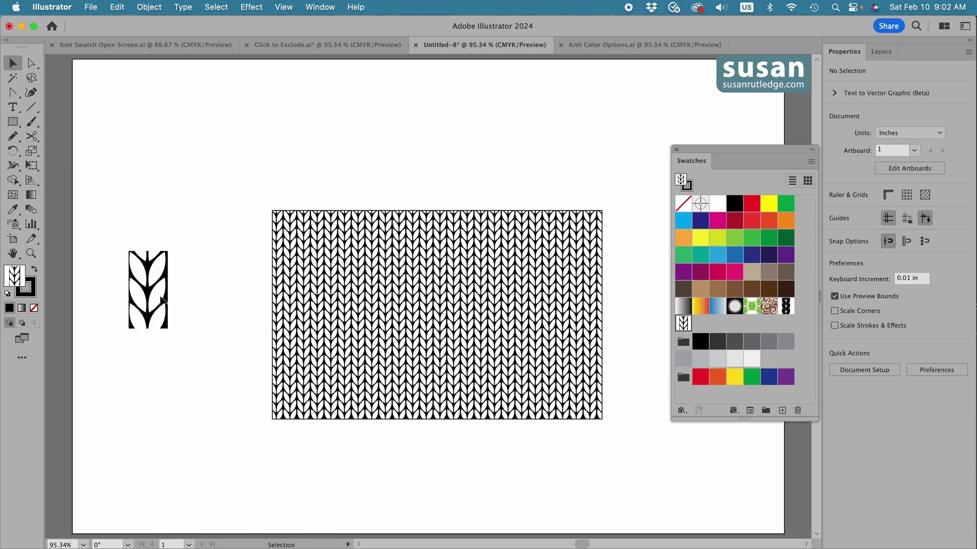
{"action": "key", "text": "m"}
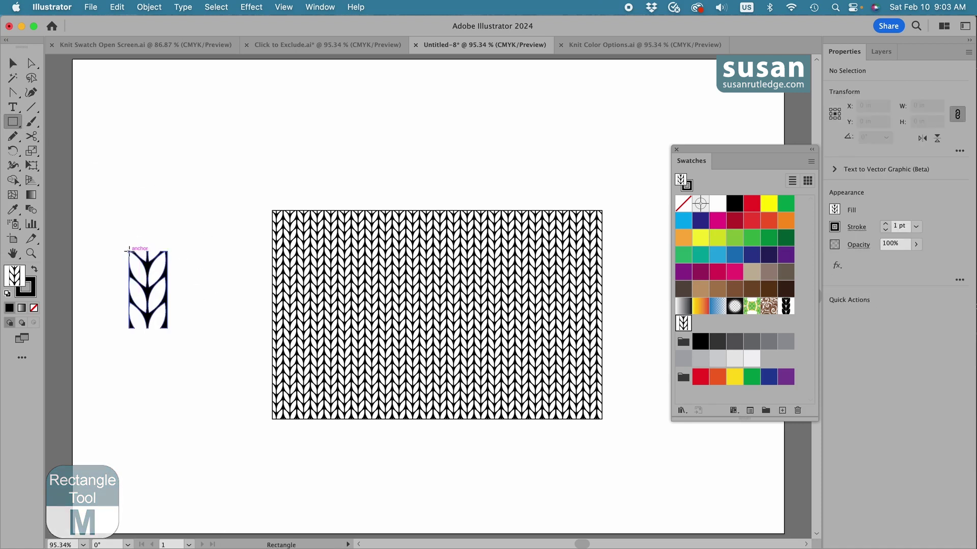
Draw a rectangle over the stitch motif, filled green with no stroke
{"action": "left_click_drag", "start_coordinate": [129, 250], "coordinate": [168, 328]}
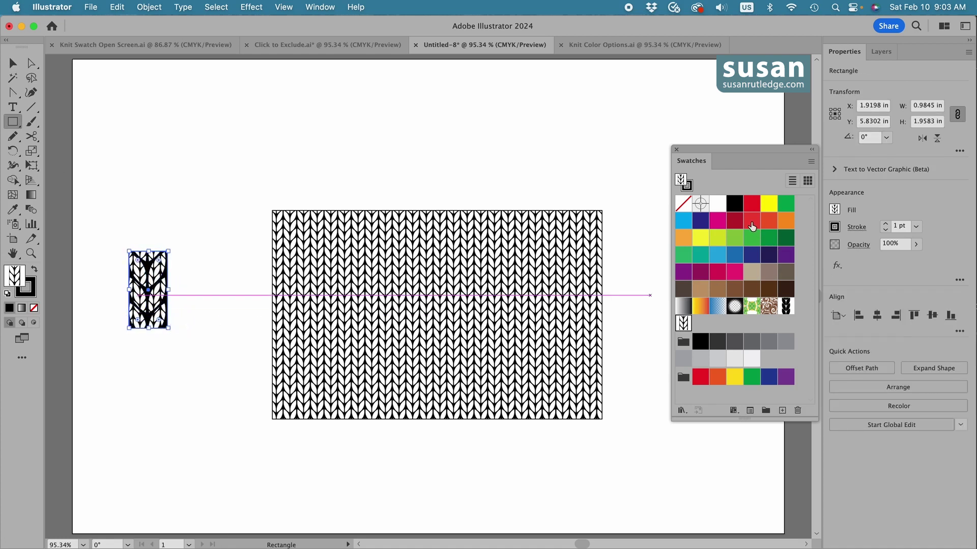
{"action": "left_click", "coordinate": [734, 238]}
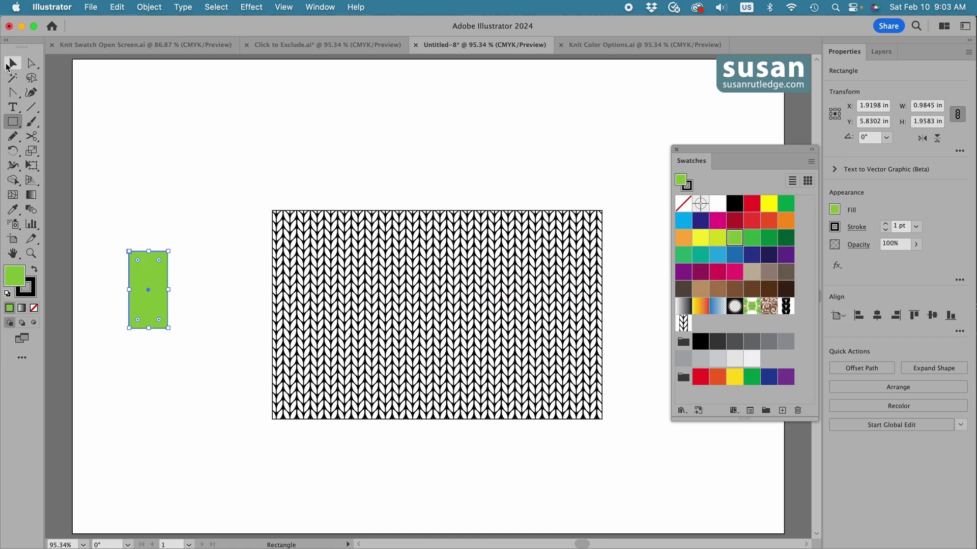
{"action": "left_click", "coordinate": [885, 230]}
{"action": "left_click", "coordinate": [885, 230]}
{"action": "left_click", "coordinate": [885, 230]}
{"action": "left_click", "coordinate": [886, 231]}
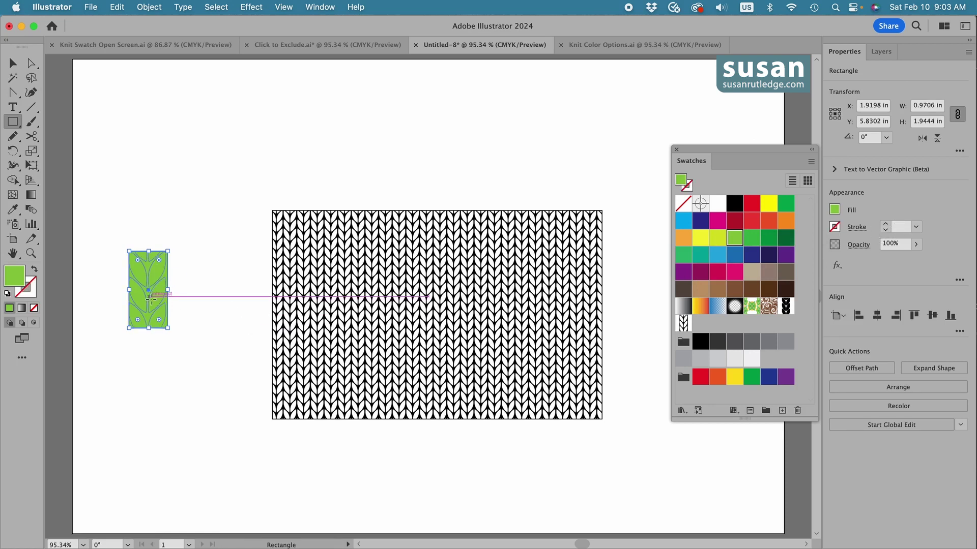
Send the green rectangle behind the motif with Object > Arrange > Send to Back
{"action": "left_click", "coordinate": [149, 7]}
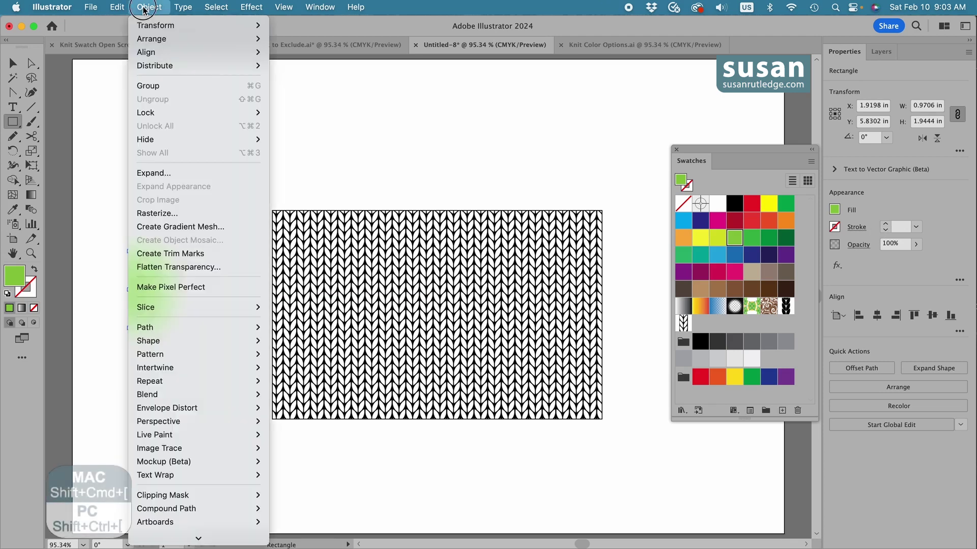
{"action": "mouse_move", "coordinate": [152, 41]}
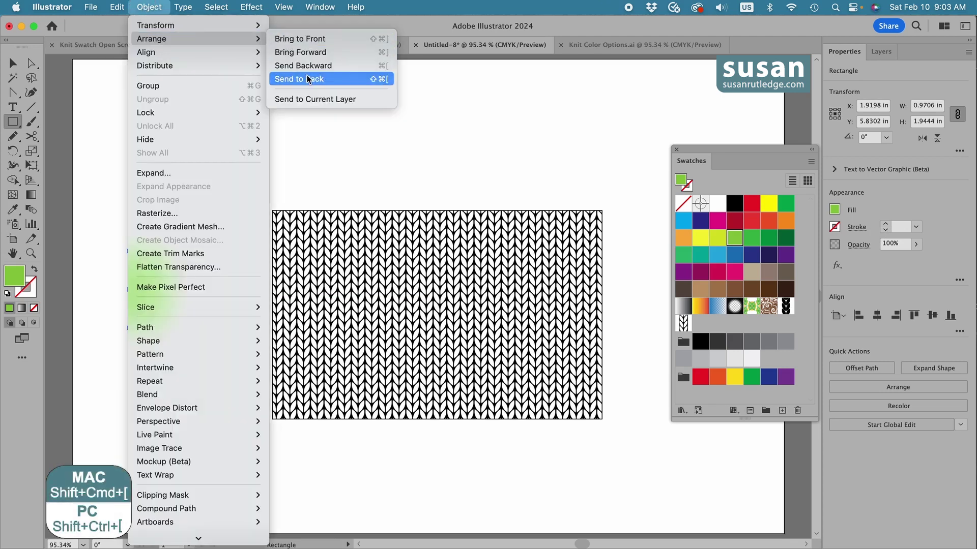
{"action": "left_click", "coordinate": [299, 78]}
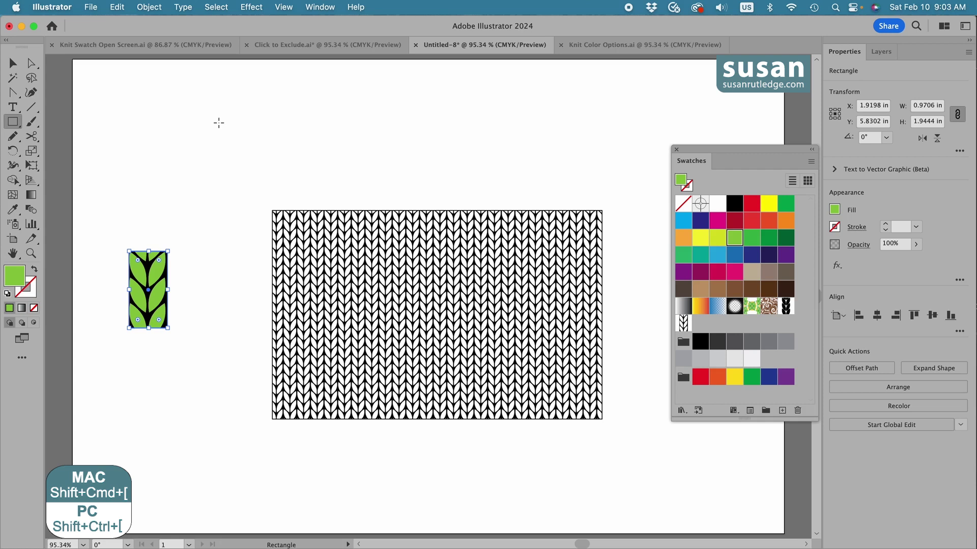
{"action": "left_click", "coordinate": [12, 63]}
{"action": "left_click", "coordinate": [117, 215]}
Save the green-backed motif as a pattern swatch and apply it to the large rectangle
{"action": "left_click_drag", "start_coordinate": [106, 215], "coordinate": [182, 355]}
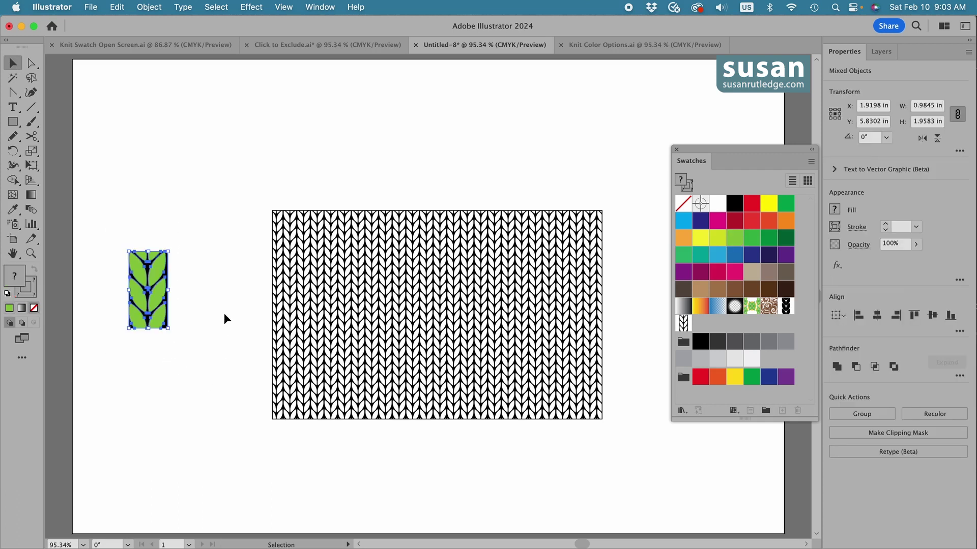
{"action": "left_click_drag", "start_coordinate": [152, 301], "coordinate": [704, 318]}
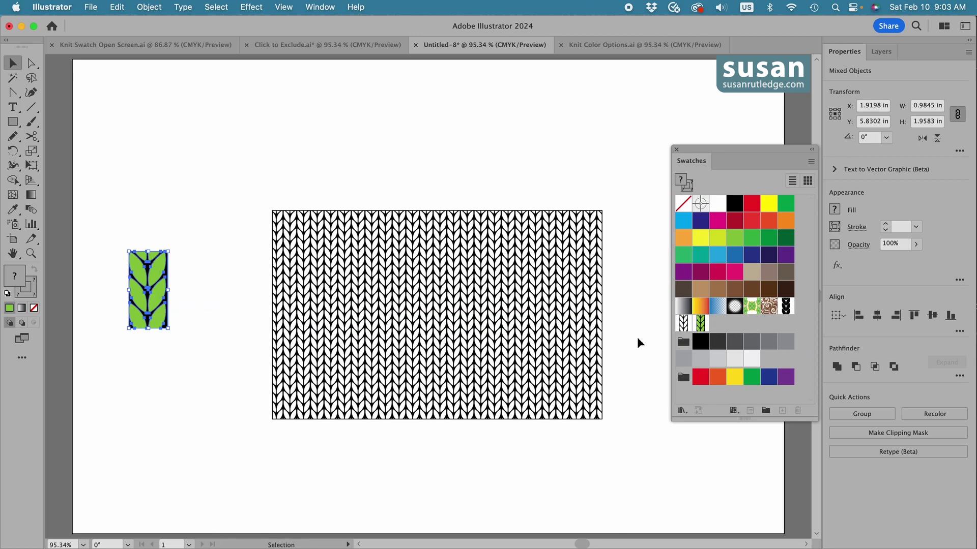
{"action": "left_click", "coordinate": [526, 345]}
{"action": "left_click", "coordinate": [700, 324]}
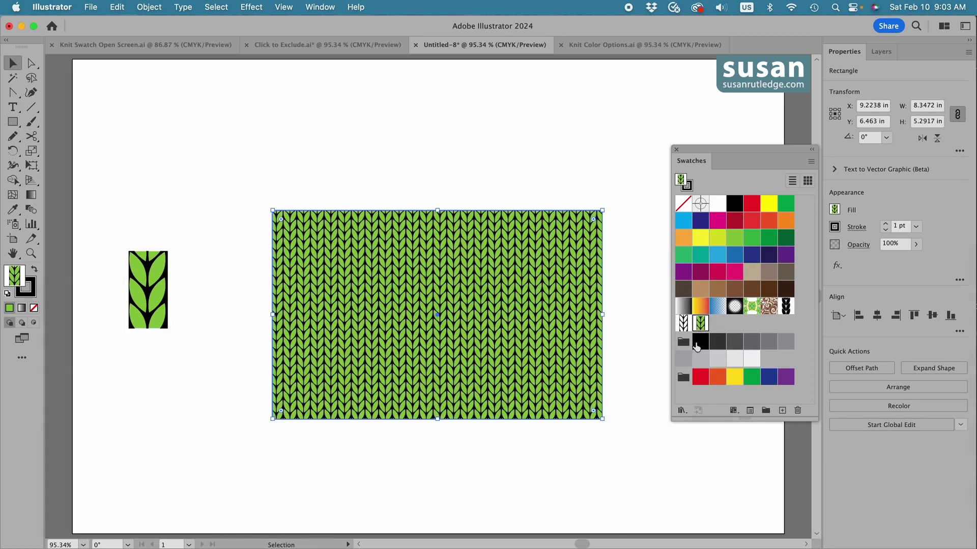
{"action": "left_click", "coordinate": [566, 468]}
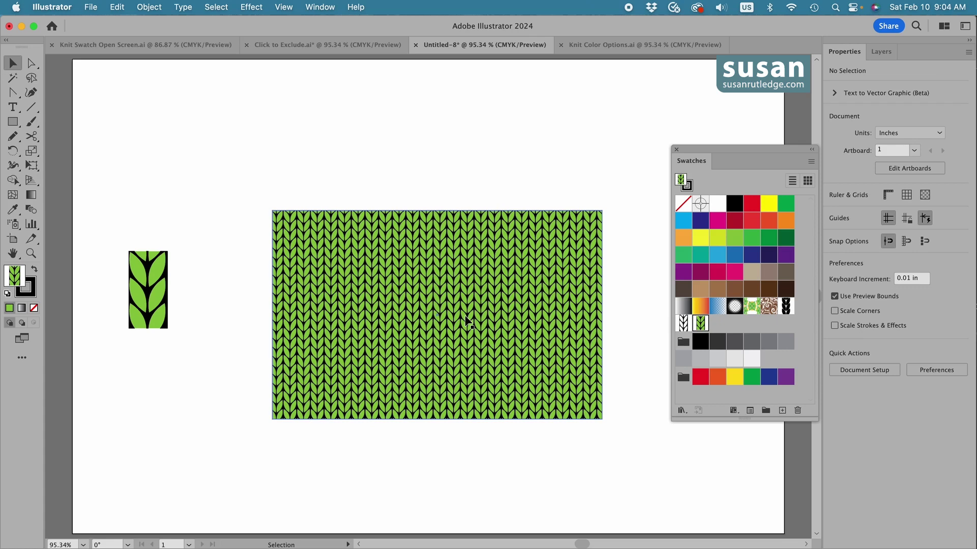
{"action": "left_click", "coordinate": [519, 352]}
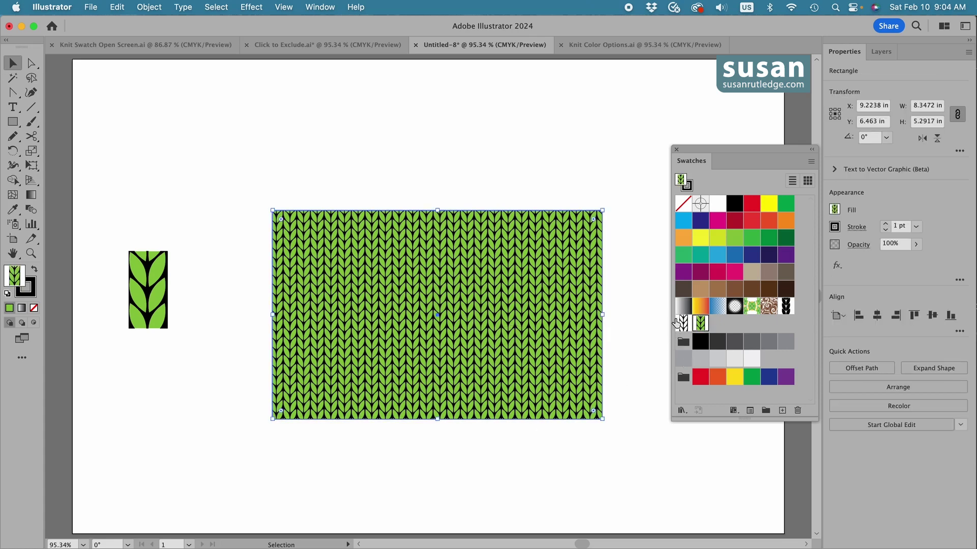
Restore the black-and-white knit pattern, duplicate the rectangle, and fill the original yellow-green
{"action": "left_click", "coordinate": [679, 323]}
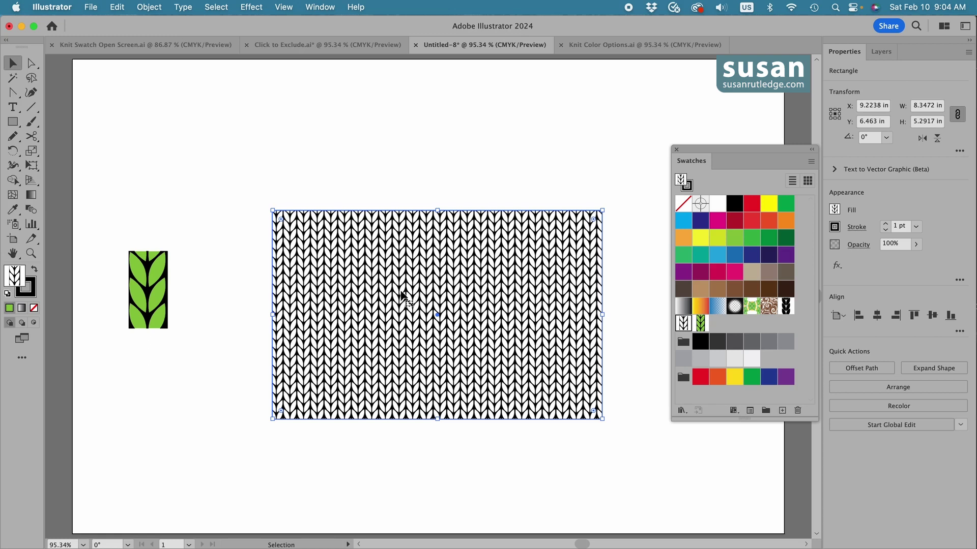
{"action": "left_click_drag", "start_coordinate": [398, 291], "coordinate": [426, 312]}
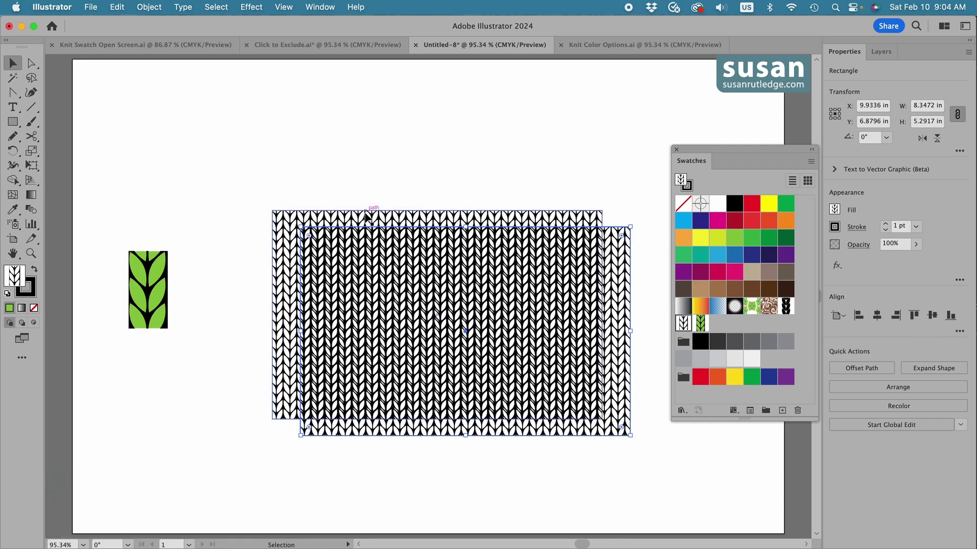
{"action": "left_click", "coordinate": [326, 218]}
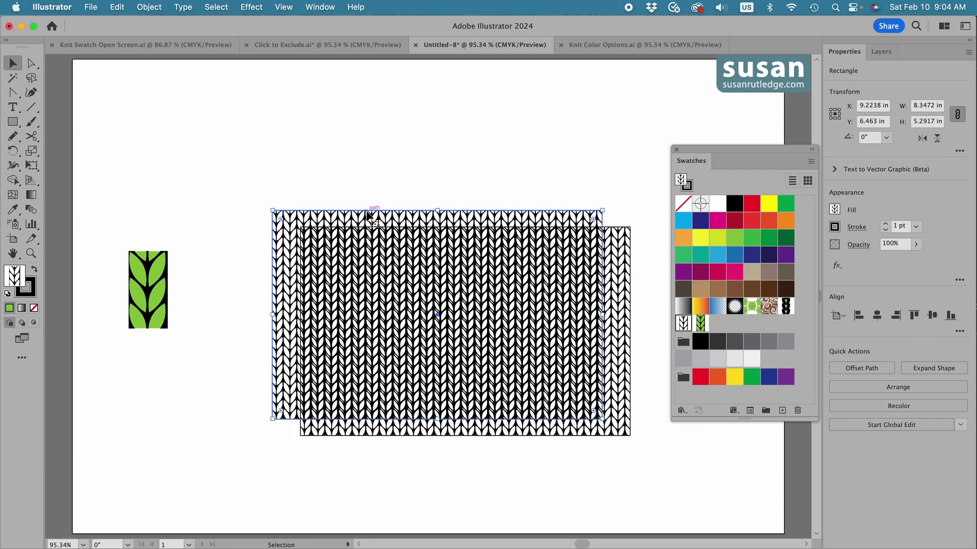
{"action": "left_click", "coordinate": [716, 239]}
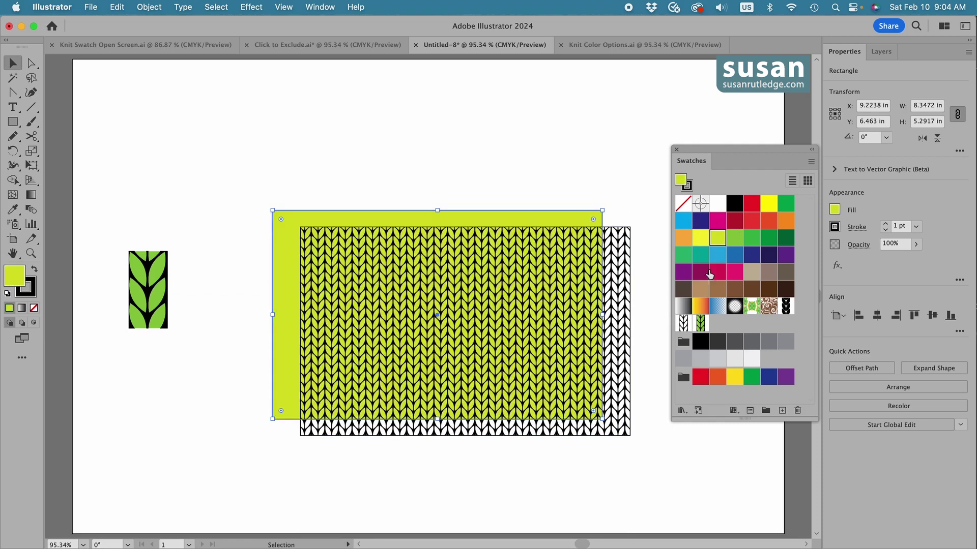
Stack the pattern copy on the yellow rectangle, then separate them and delete the yellow one
{"action": "left_click_drag", "start_coordinate": [464, 306], "coordinate": [436, 288]}
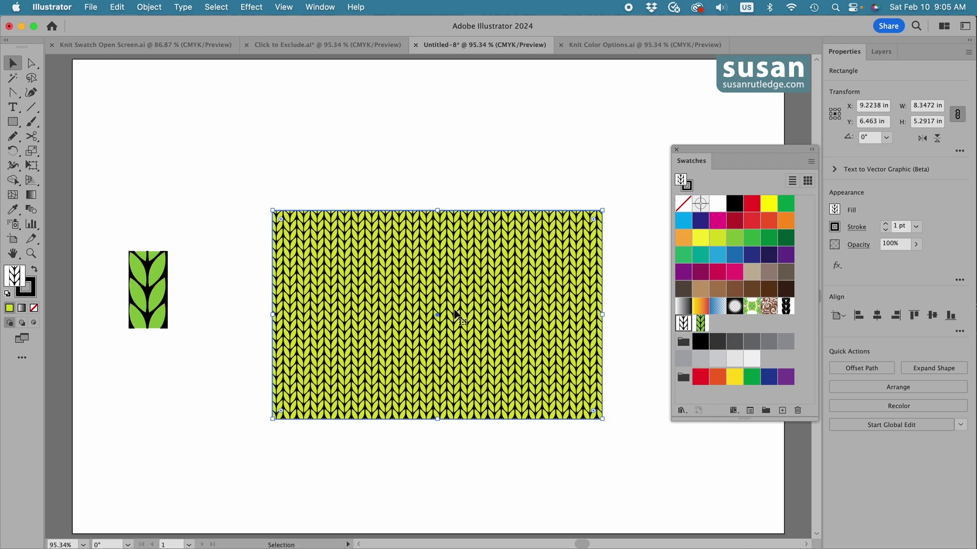
{"action": "left_click_drag", "start_coordinate": [398, 189], "coordinate": [414, 271]}
{"action": "left_click", "coordinate": [448, 446]}
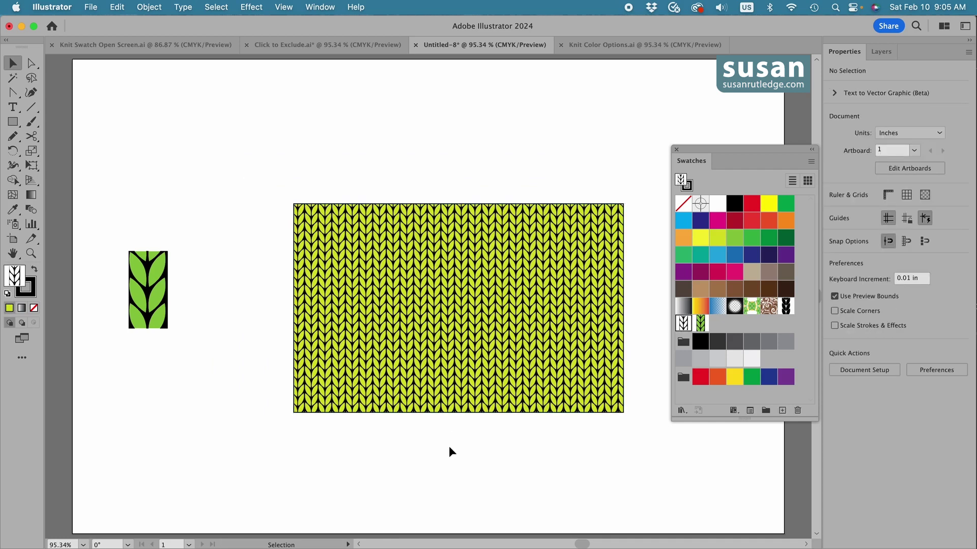
{"action": "left_click_drag", "start_coordinate": [431, 300], "coordinate": [462, 332]}
{"action": "left_click", "coordinate": [371, 216]}
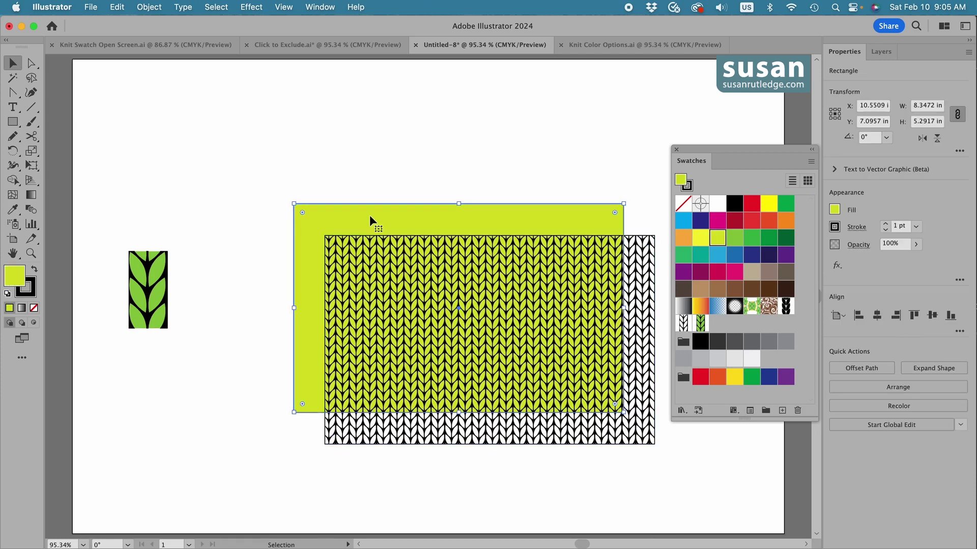
{"action": "key", "text": "Delete"}
{"action": "left_click_drag", "start_coordinate": [427, 288], "coordinate": [380, 237]}
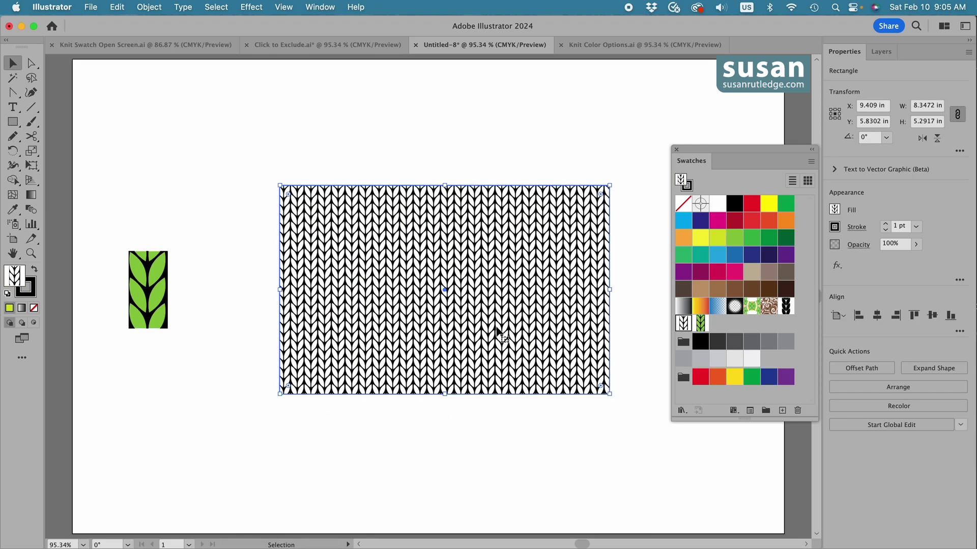
Add a second fill to the knit rectangle from the Appearance panel
{"action": "left_click", "coordinate": [677, 149]}
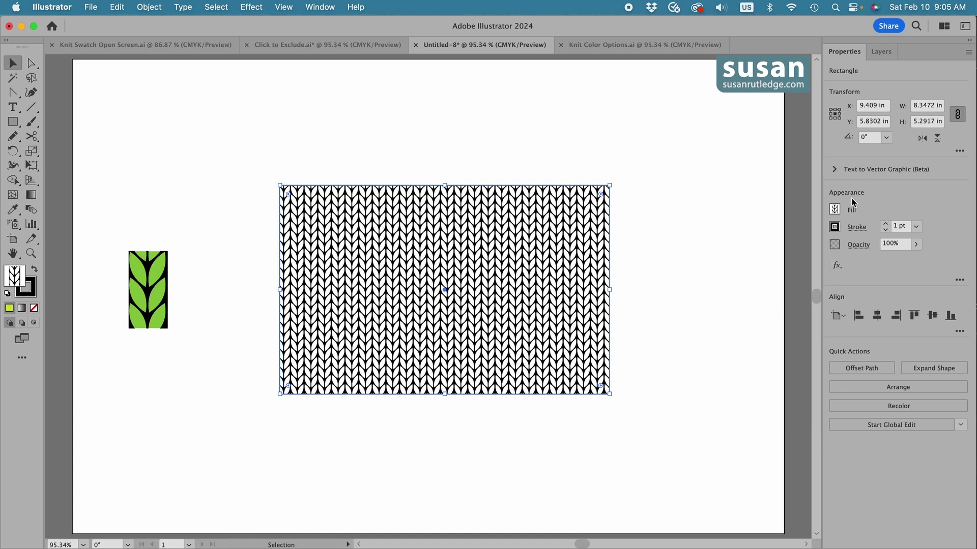
{"action": "left_click", "coordinate": [960, 282]}
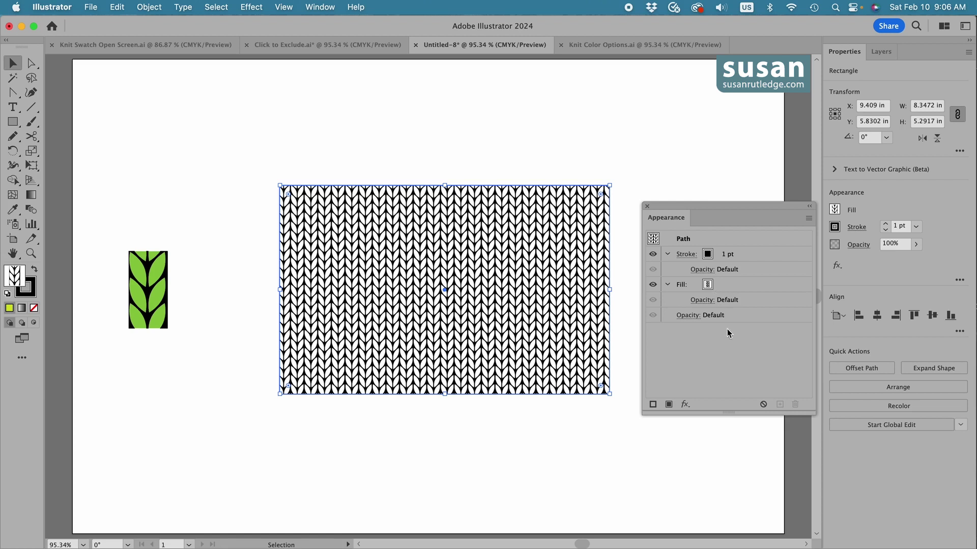
{"action": "left_click", "coordinate": [669, 405]}
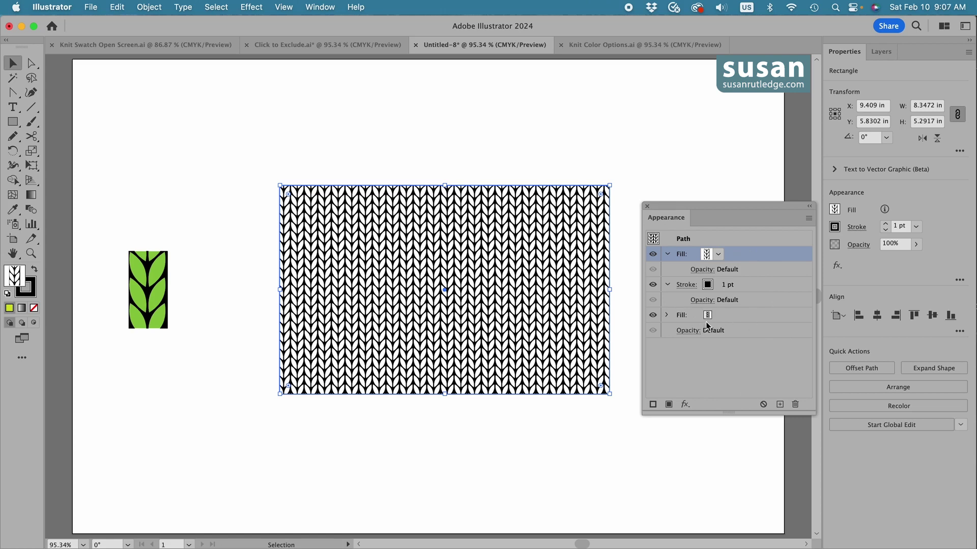
Set the knit rectangle's lower Fill to the green swatch in the Appearance panel
{"action": "left_click", "coordinate": [725, 314]}
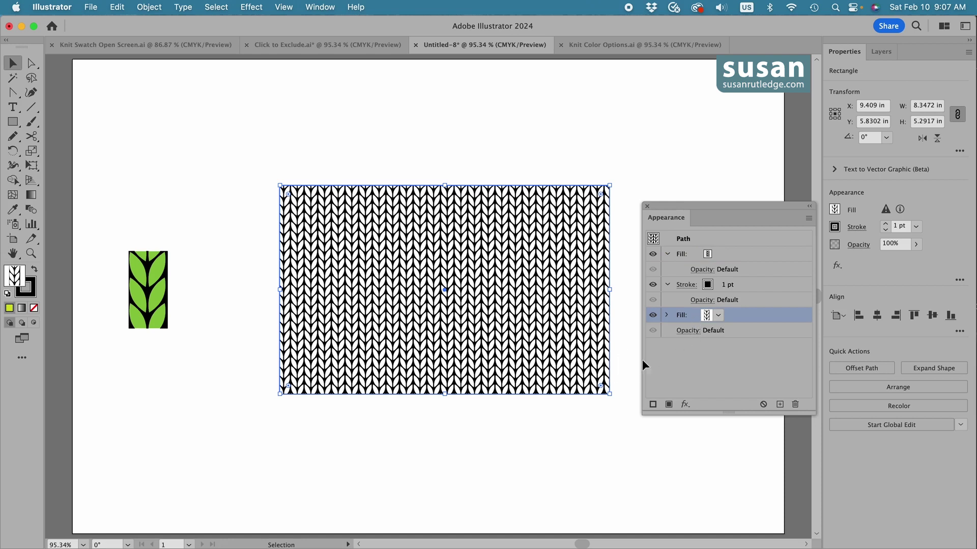
{"action": "left_click", "coordinate": [717, 315]}
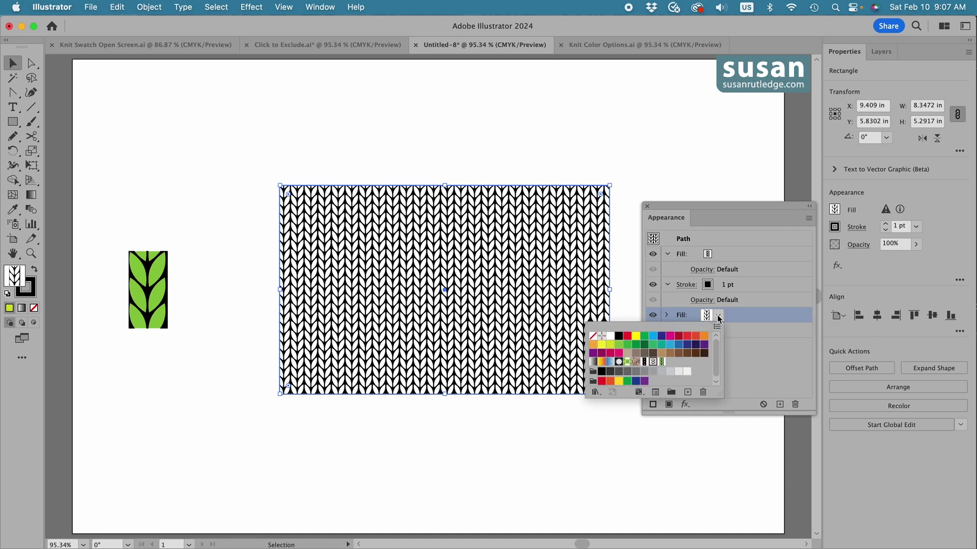
{"action": "left_click", "coordinate": [619, 345]}
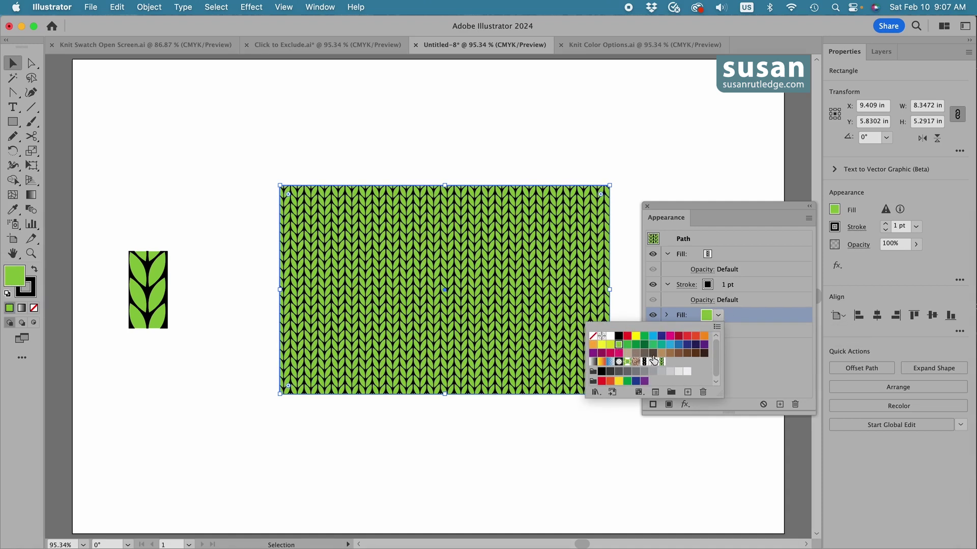
{"action": "left_click", "coordinate": [756, 373]}
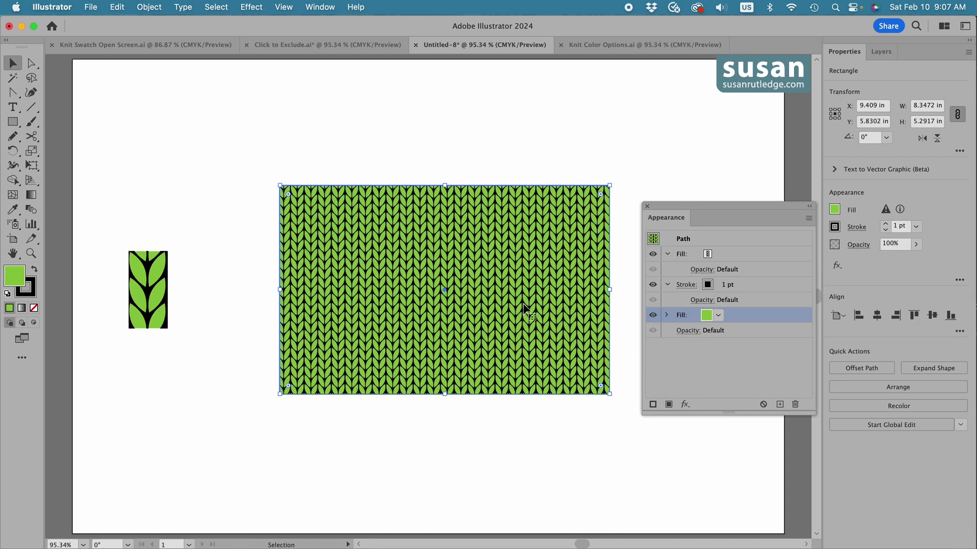
{"action": "left_click_drag", "start_coordinate": [539, 322], "coordinate": [508, 318]}
{"action": "left_click", "coordinate": [625, 223]}
{"action": "left_click", "coordinate": [647, 206]}
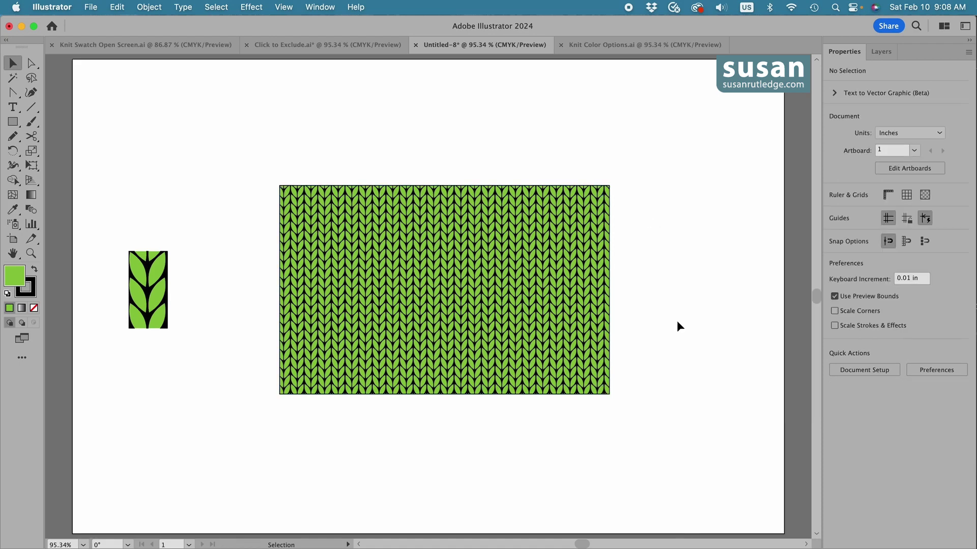
Change the knit rectangle's background fill to the yellow-green swatch, after trying red-orange and yellow
{"action": "left_click", "coordinate": [492, 286]}
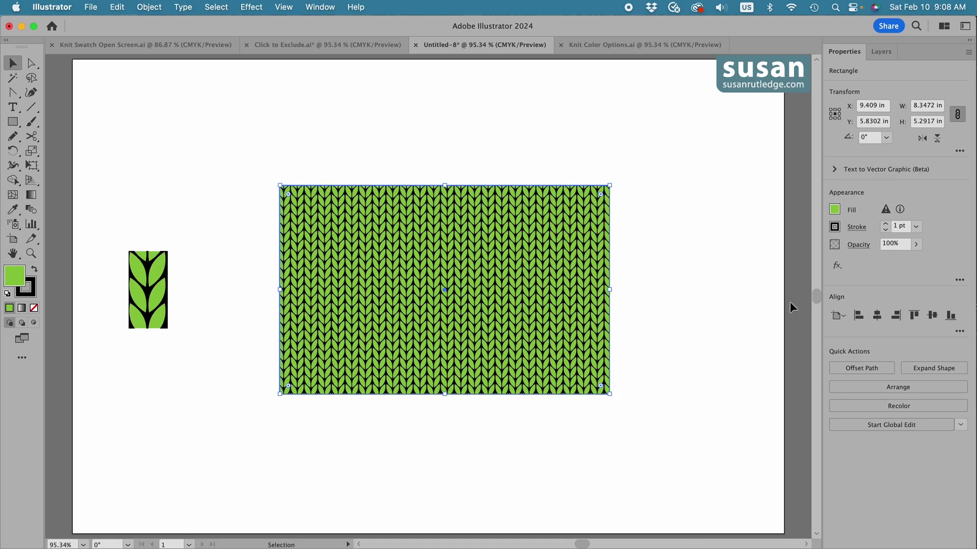
{"action": "left_click", "coordinate": [835, 211]}
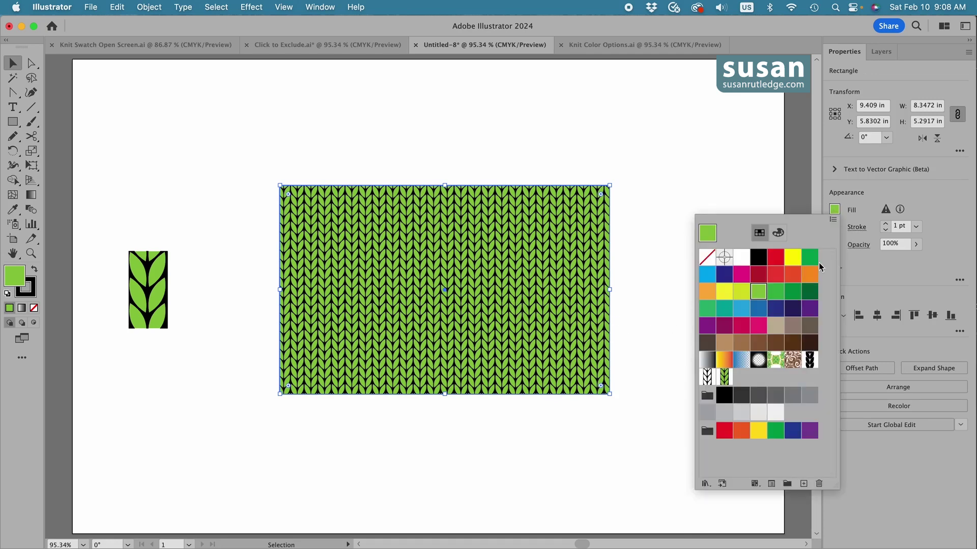
{"action": "left_click", "coordinate": [792, 276]}
{"action": "left_click", "coordinate": [795, 259]}
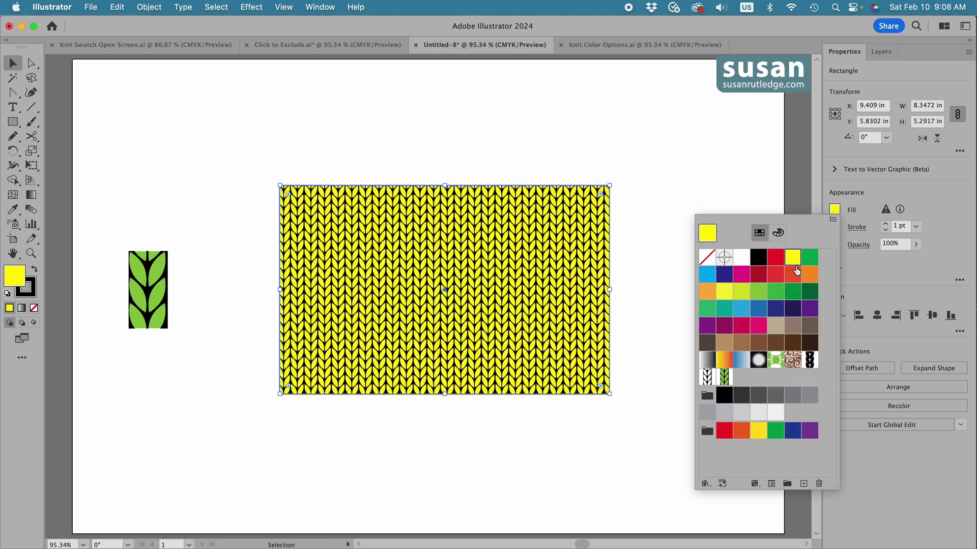
{"action": "left_click", "coordinate": [741, 291]}
{"action": "left_click", "coordinate": [708, 146]}
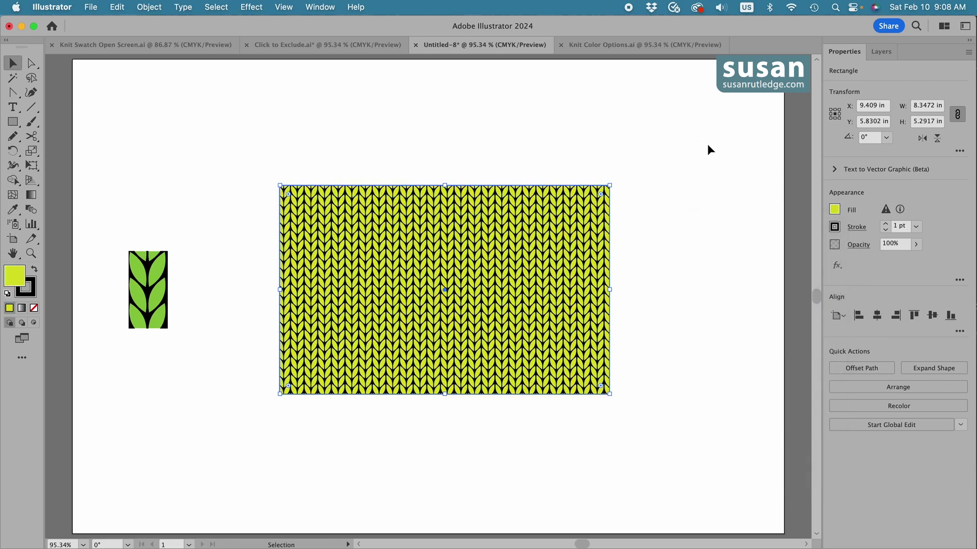
{"action": "left_click", "coordinate": [834, 209]}
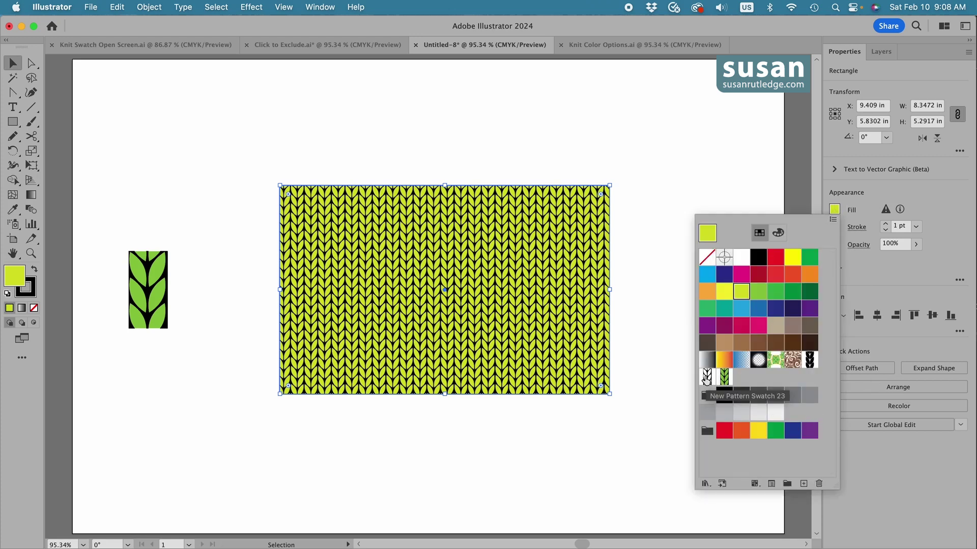
{"action": "left_click", "coordinate": [682, 175]}
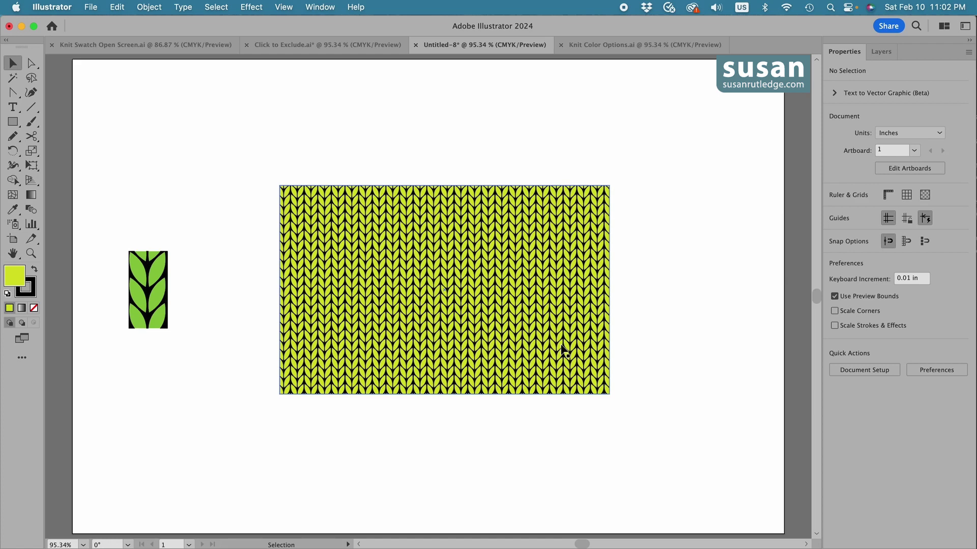
{"action": "left_click", "coordinate": [438, 268]}
{"action": "left_click", "coordinate": [149, 6]}
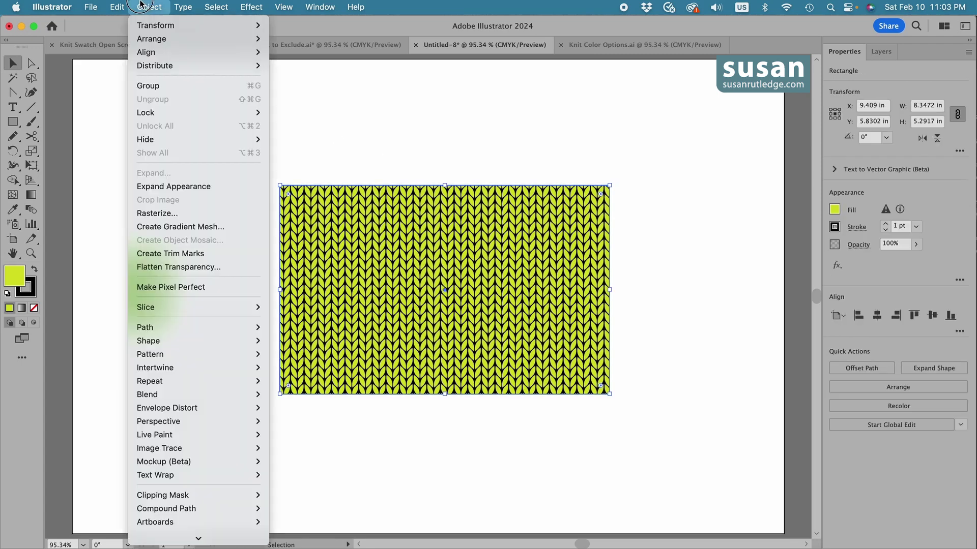
{"action": "mouse_move", "coordinate": [155, 27]}
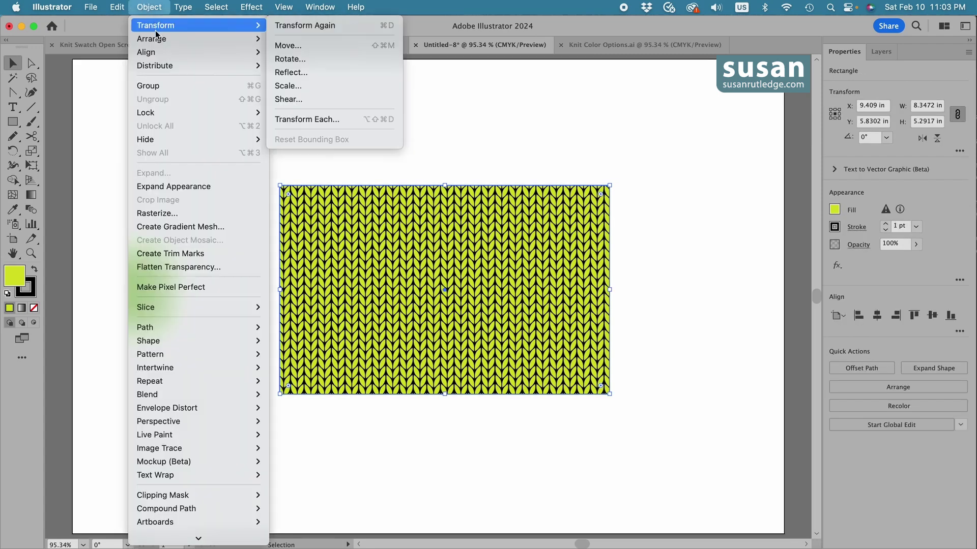
{"action": "left_click", "coordinate": [307, 86]}
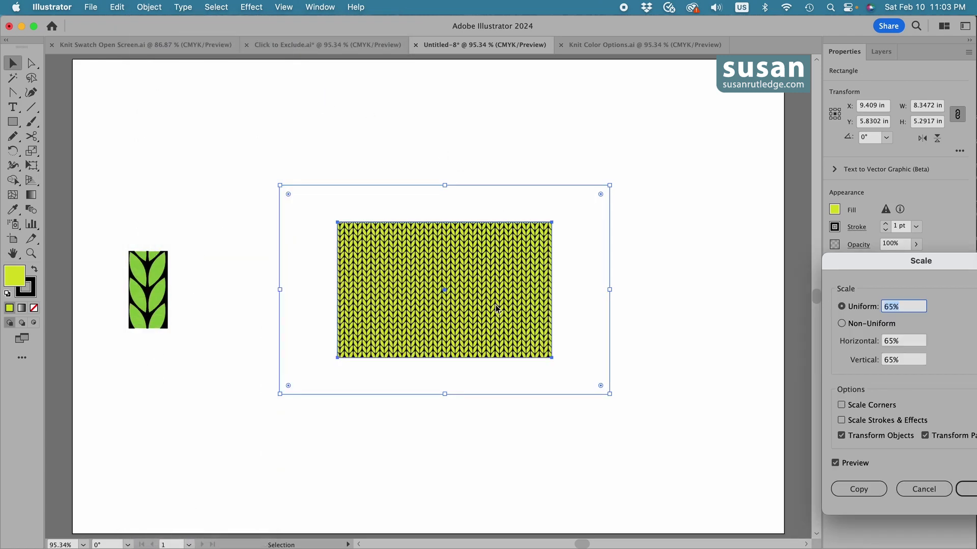
{"action": "left_click_drag", "start_coordinate": [851, 263], "coordinate": [666, 195]}
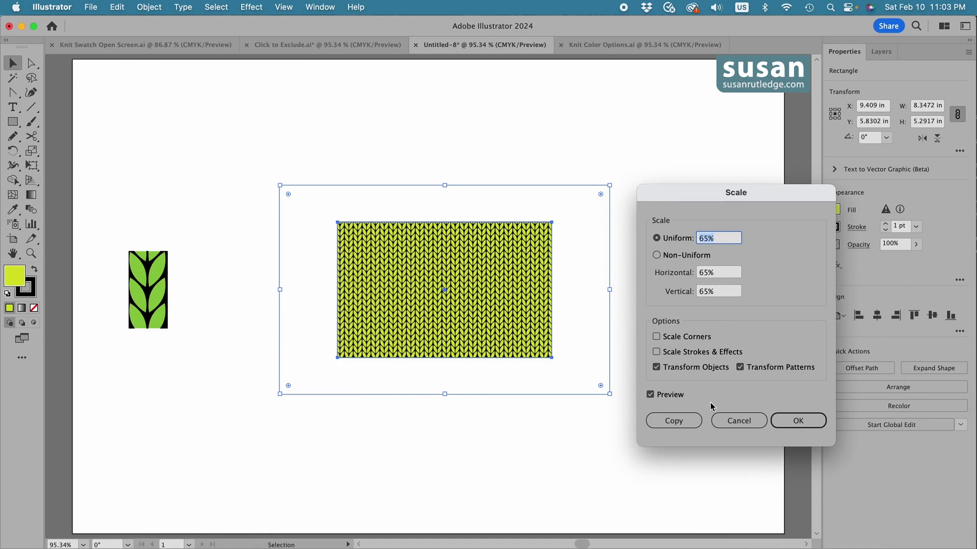
{"action": "left_click", "coordinate": [657, 369]}
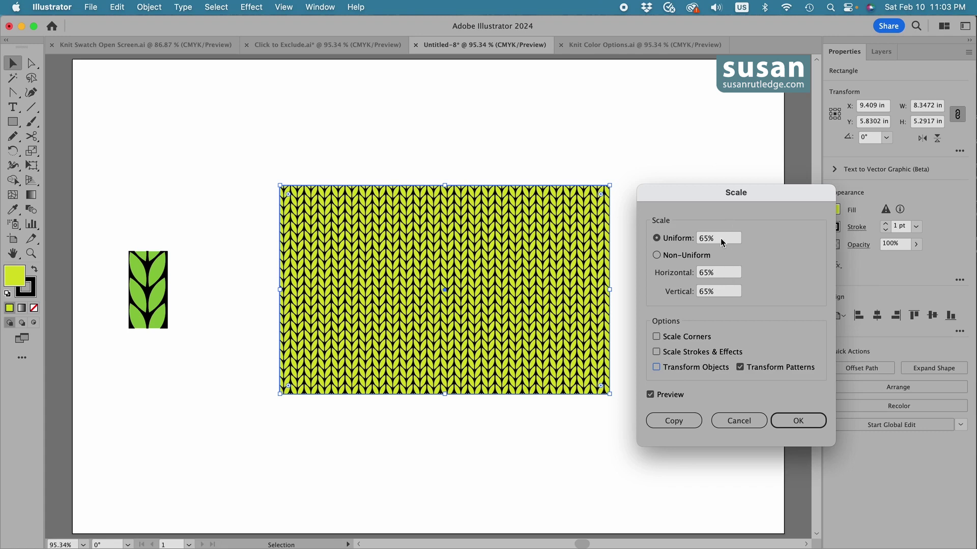
{"action": "scroll", "coordinate": [720, 237], "scroll_direction": "up", "scroll_amount": 20}
{"action": "scroll", "coordinate": [721, 237], "scroll_direction": "down", "scroll_amount": 9}
{"action": "left_click", "coordinate": [748, 422]}
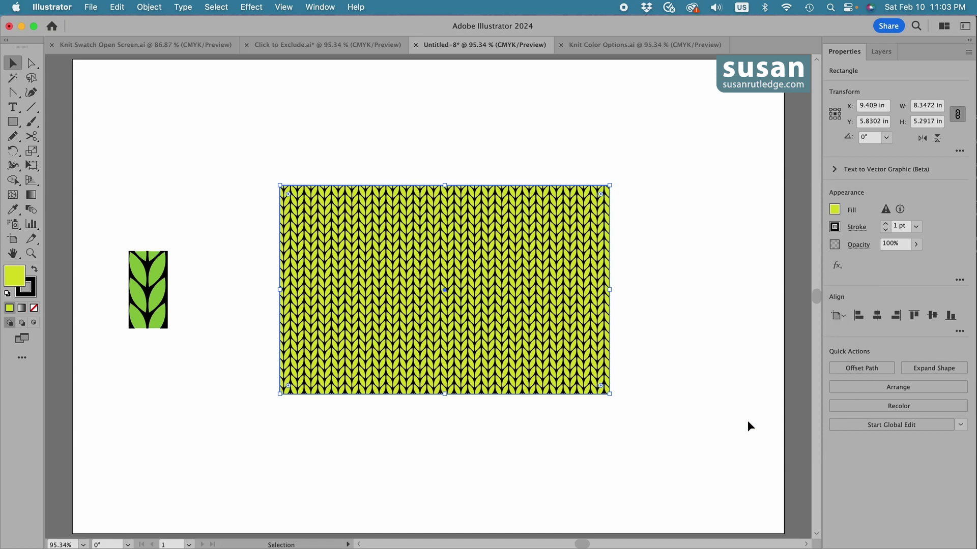
Scale only the black stitch pattern fill to 67% uniform, with Transform Patterns only
{"action": "left_click", "coordinate": [959, 280]}
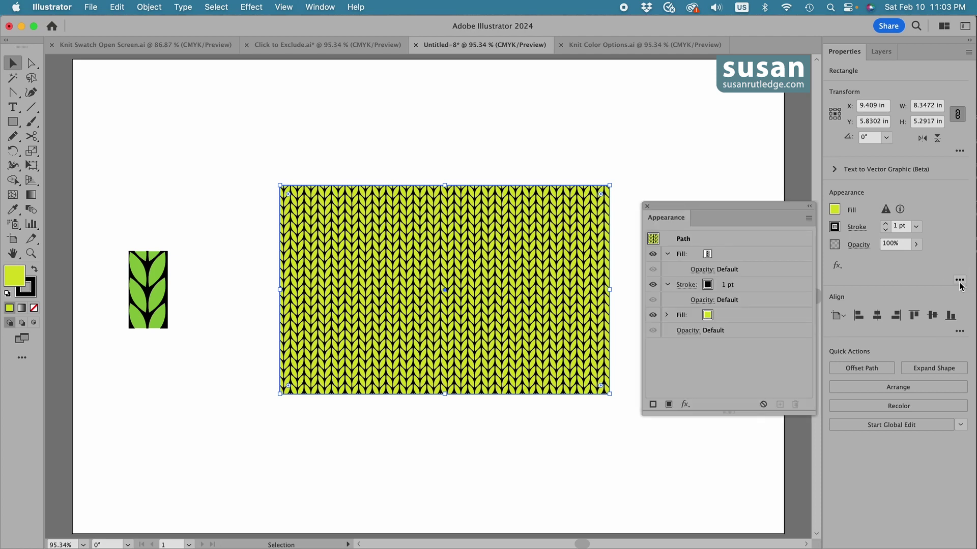
{"action": "left_click", "coordinate": [709, 254]}
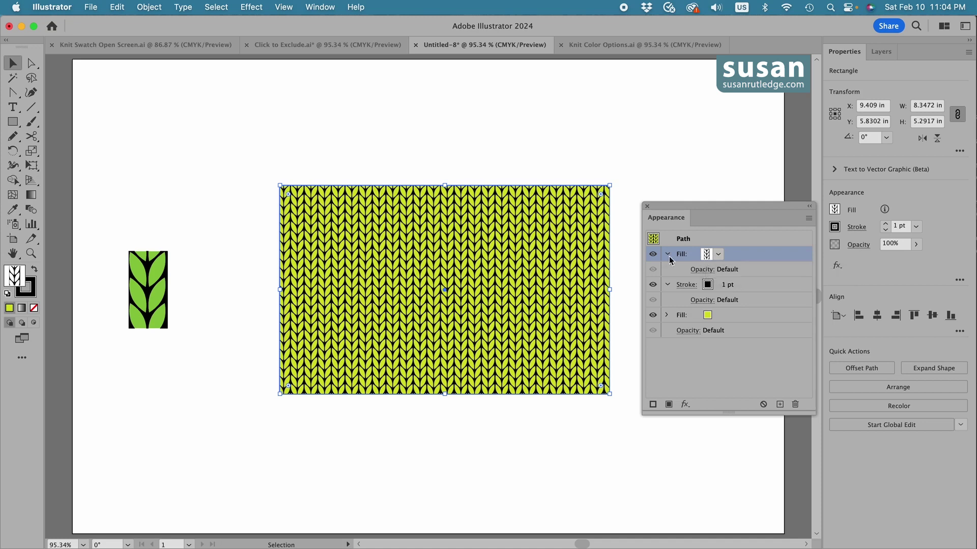
{"action": "left_click", "coordinate": [150, 7]}
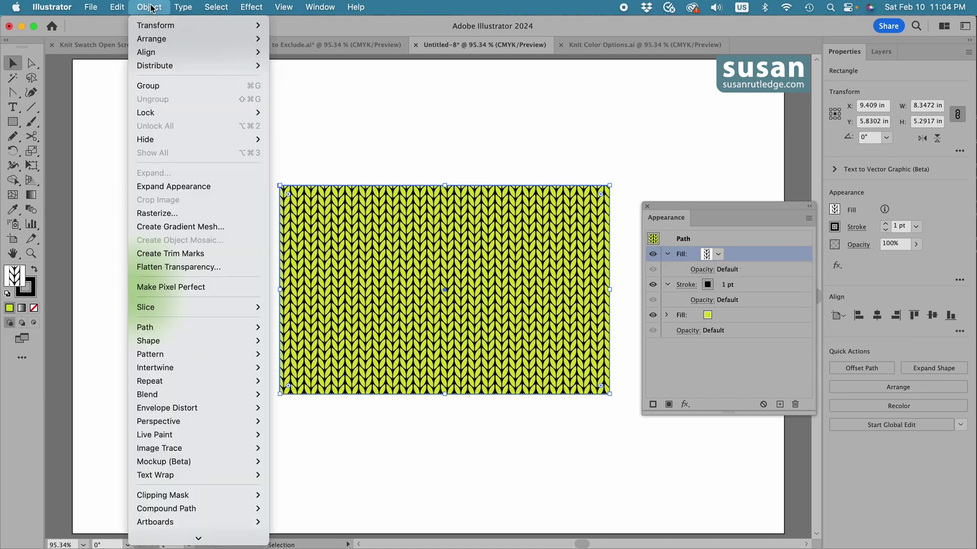
{"action": "mouse_move", "coordinate": [155, 26]}
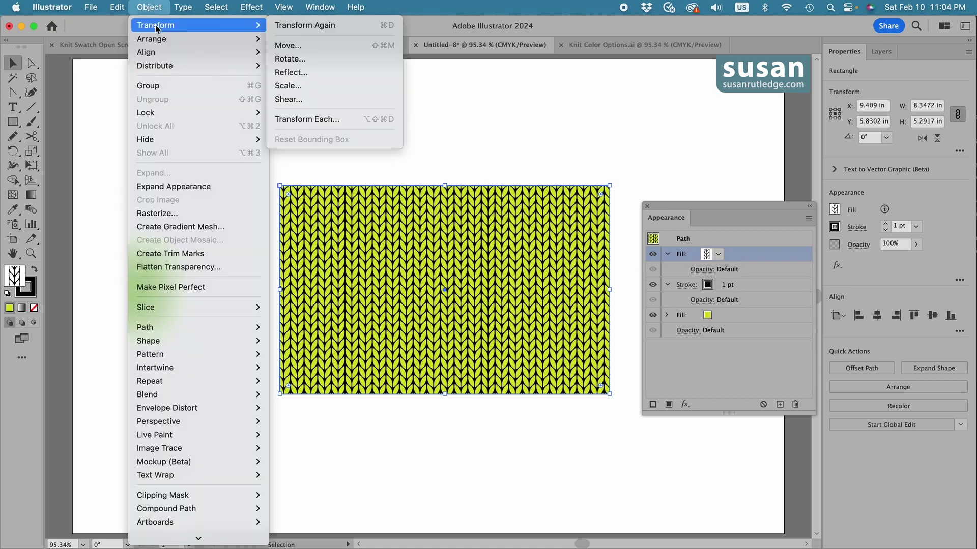
{"action": "left_click", "coordinate": [305, 86]}
{"action": "type", "text": "74"}
{"action": "key", "text": "Tab"}
{"action": "key", "text": "Down"}
{"action": "key", "text": "Down"}
{"action": "key", "text": "Down"}
{"action": "key", "text": "Down"}
{"action": "key", "text": "Down"}
{"action": "key", "text": "Down"}
{"action": "key", "text": "Down"}
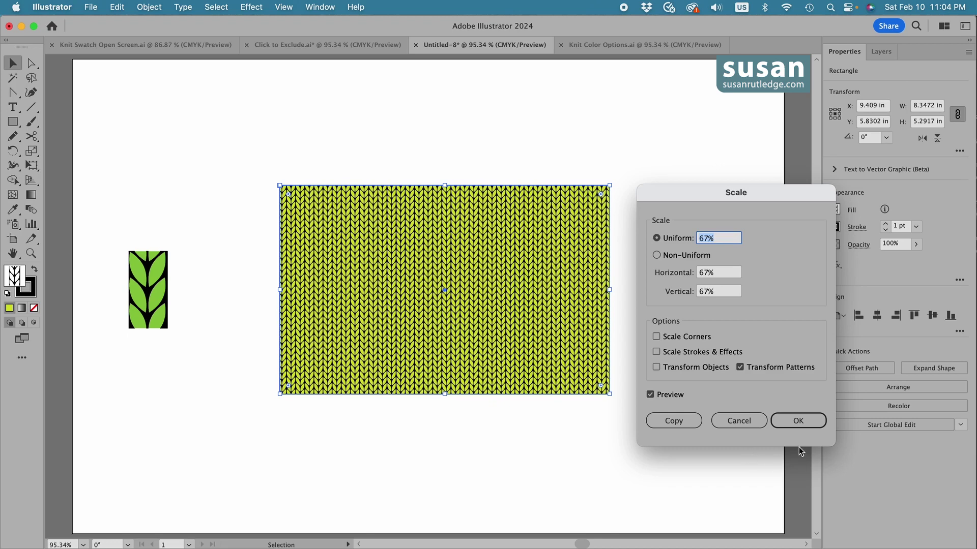
{"action": "left_click", "coordinate": [793, 421]}
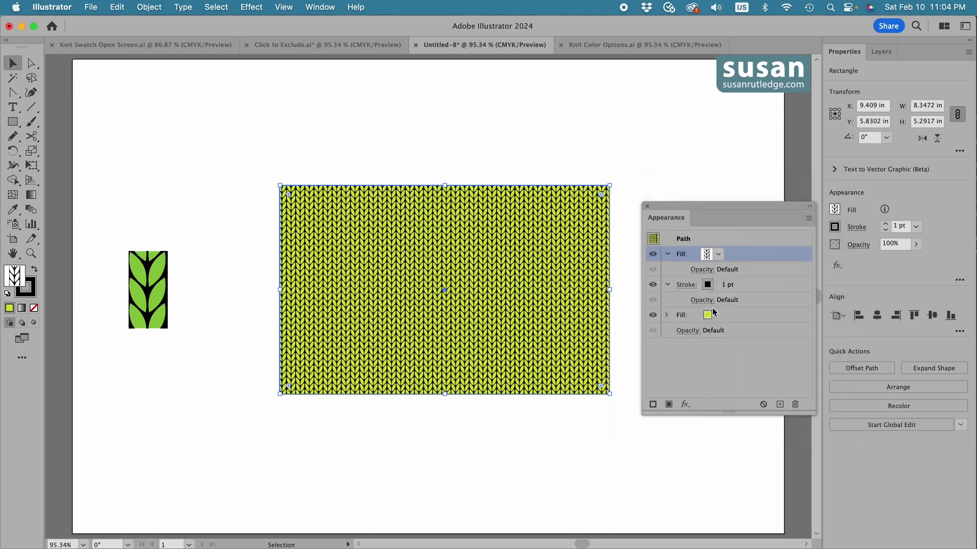
{"action": "left_click", "coordinate": [647, 207]}
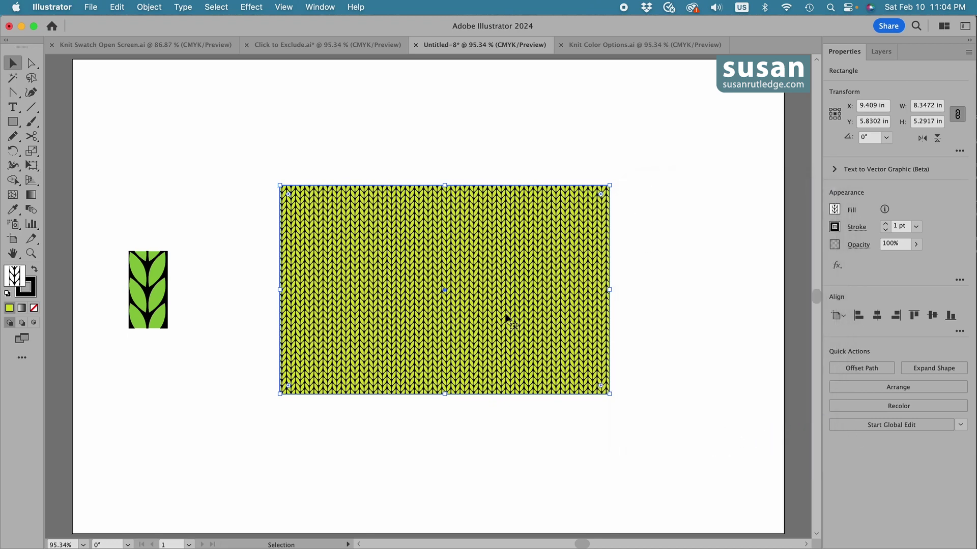